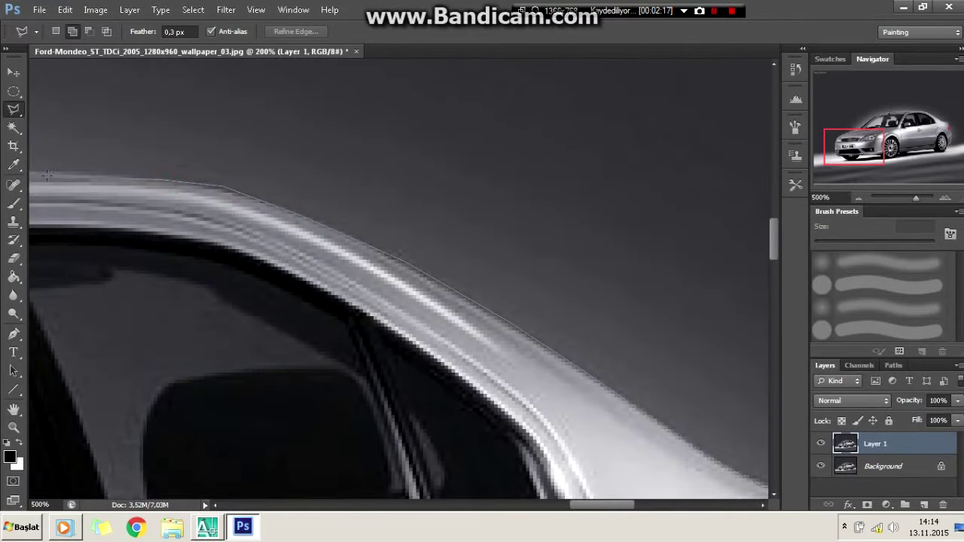
# Trace the Ford's outline with the Polygonal Lasso past the rear wheel and tail light onto the roof
pyautogui.moveTo(47, 175); pyautogui.dragTo(213, 184)
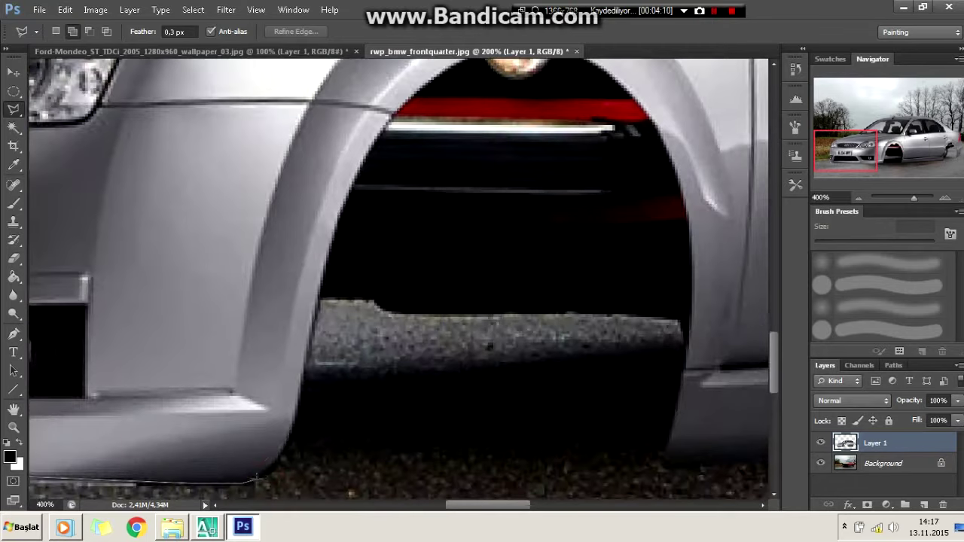
# Trace the lasso outline up from the bumper around the front wheel arch
pyautogui.click(292, 422)
pyautogui.click(316, 309)
pyautogui.click(350, 192)
pyautogui.click(391, 113)
pyautogui.scroll(3, 395, 112)
pyautogui.click(482, 135)
pyautogui.click(552, 129)
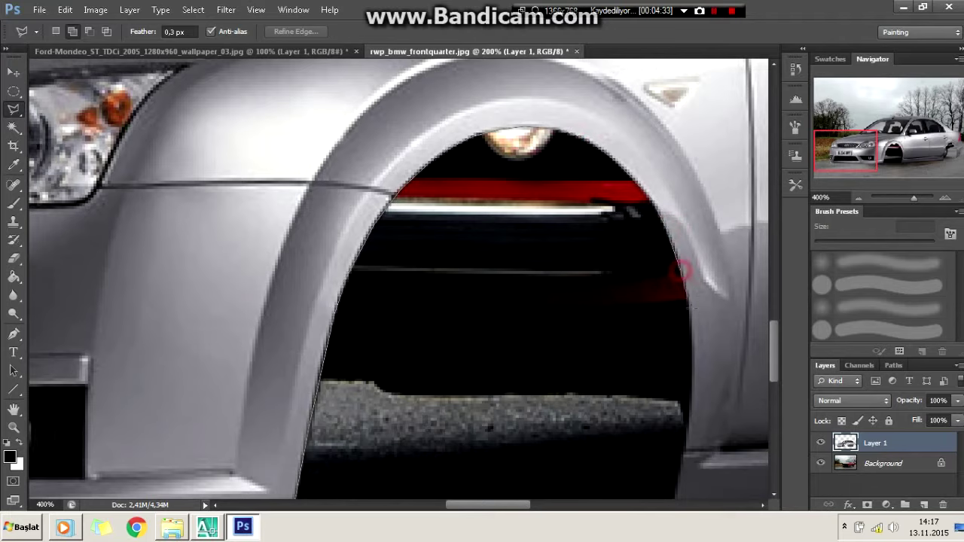
# Continue the outline past the rear tyre, up and down the rear wheel arch
pyautogui.scroll(-5, 693, 389)
pyautogui.hscroll(1, 666, 398)
pyautogui.hscroll(5, 710, 398)
pyautogui.hscroll(5, 673, 370)
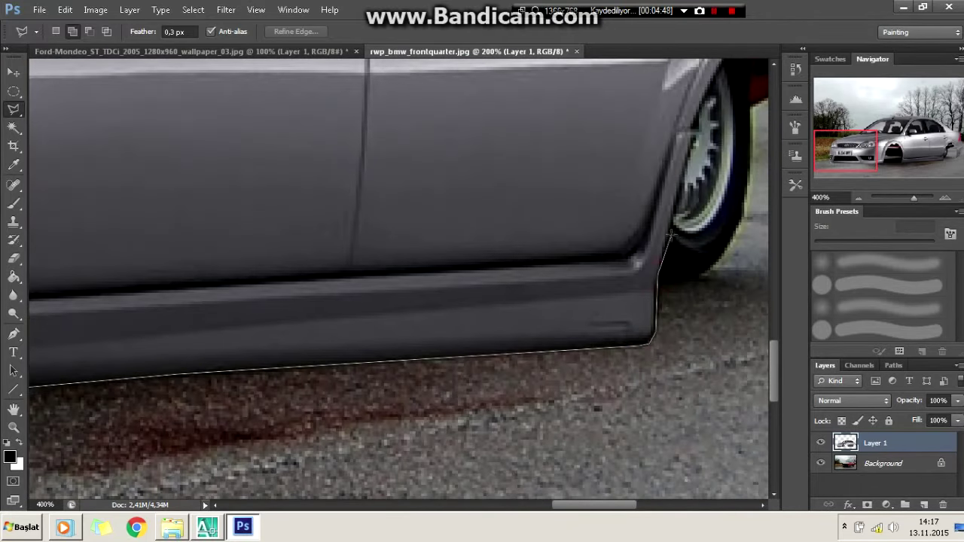
pyautogui.scroll(4, 670, 236)
pyautogui.click(659, 240)
pyautogui.hscroll(7, 674, 215)
pyautogui.click(531, 164)
pyautogui.click(673, 163)
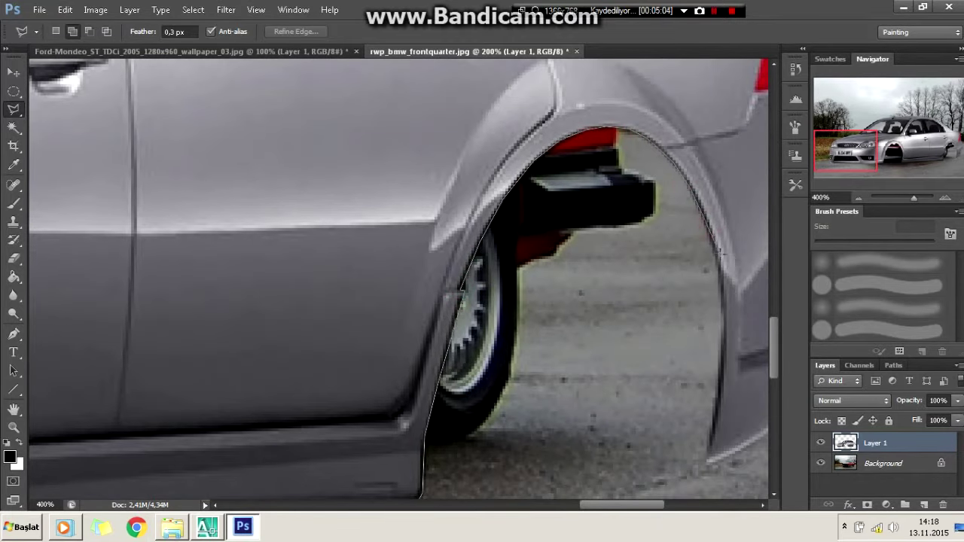
pyautogui.click(705, 474)
# Carry the outline along the road beneath the car to below the front
pyautogui.scroll(-3, 705, 475)
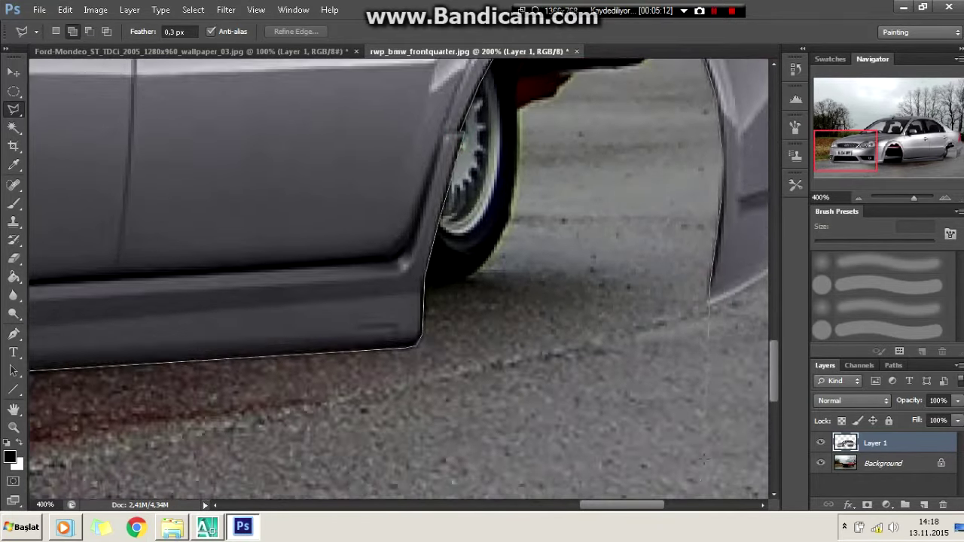
pyautogui.keyDown('alt'); pyautogui.scroll(-2, 708, 367); pyautogui.keyUp('alt')
pyautogui.scroll(-3, 708, 369)
pyautogui.click(670, 304)
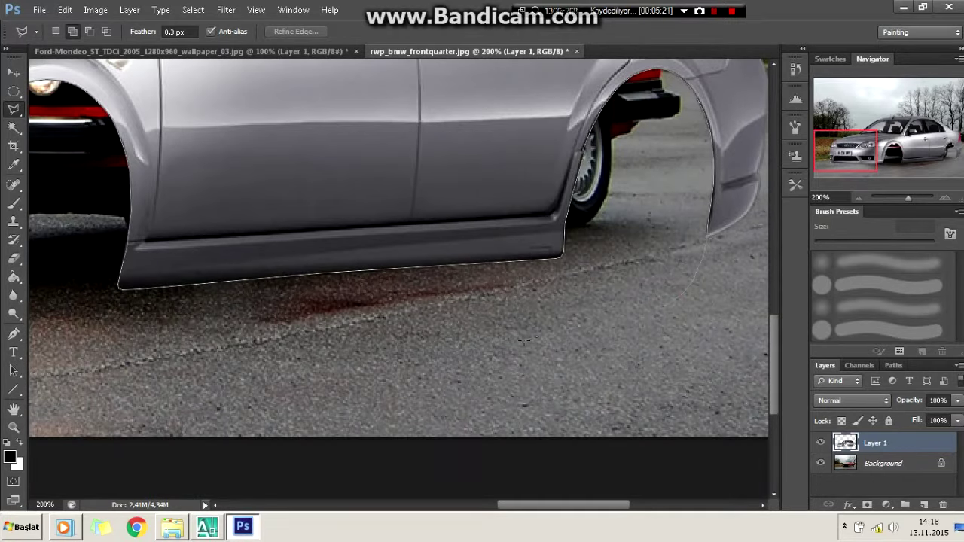
pyautogui.click(524, 293)
pyautogui.click(129, 320)
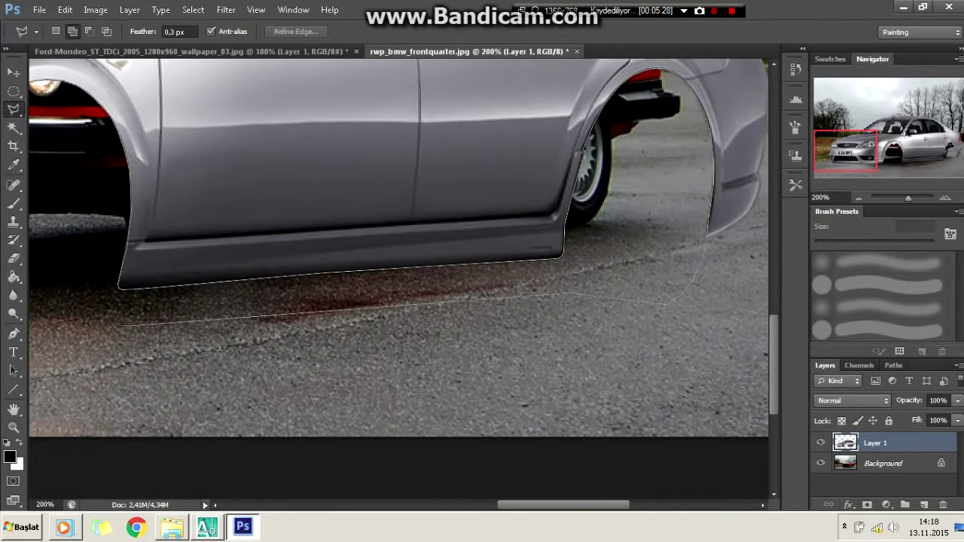
pyautogui.hscroll(-5, 129, 320)
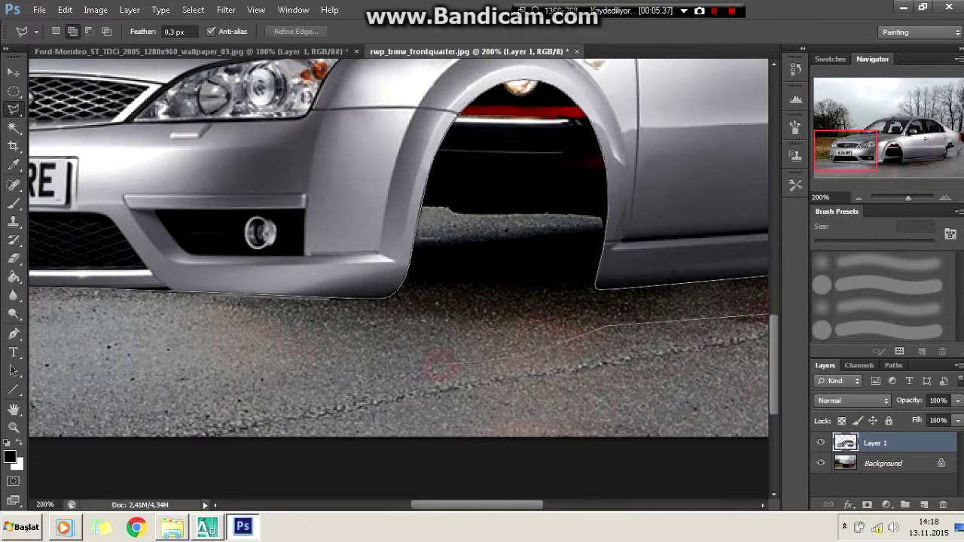
pyautogui.hscroll(-5, 321, 367)
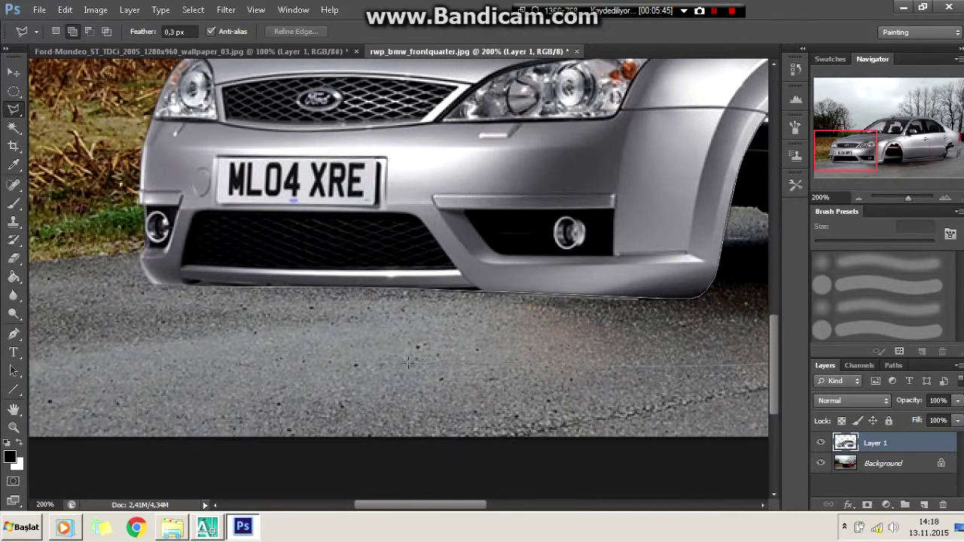
# Close the selection and brush the wheel arches and area under the car black, then deselect
pyautogui.click(154, 301)
pyautogui.hotkey('ctrl', '0')
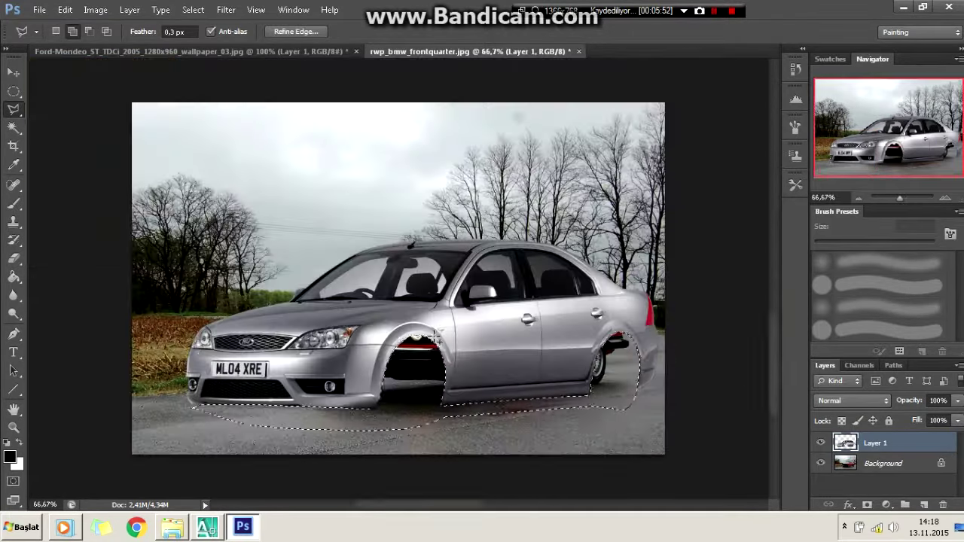
pyautogui.press('b')
pyautogui.moveTo(407, 347); pyautogui.dragTo(422, 399)
pyautogui.moveTo(618, 339)
pyautogui.mouseDown()
pyautogui.moveTo(610, 391)
pyautogui.moveTo(433, 373)
pyautogui.mouseUp()
pyautogui.moveTo(196, 381); pyautogui.dragTo(354, 384)
pyautogui.moveTo(203, 418); pyautogui.dragTo(362, 421)
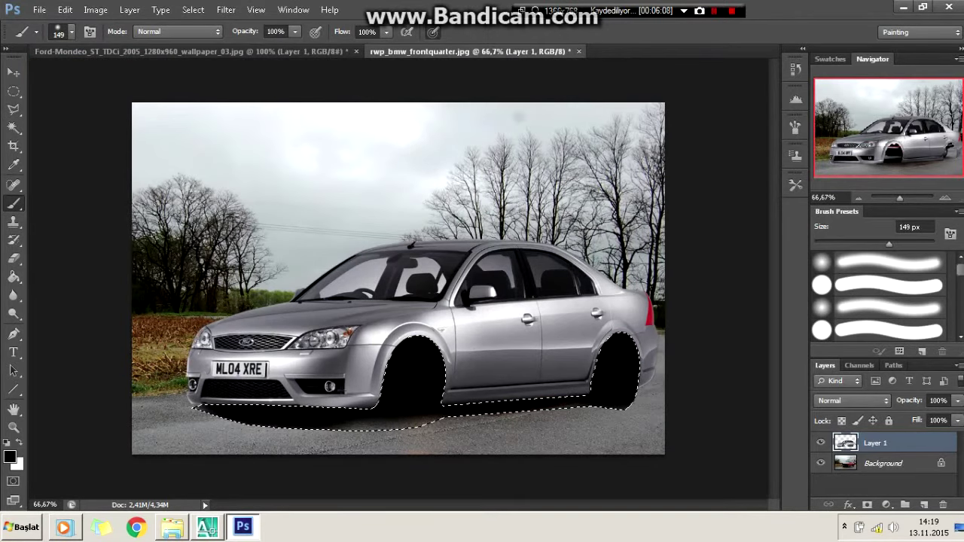
pyautogui.hotkey('ctrl', 'd')
# Reselect the shadow area and fill it black on a new Layer 2
pyautogui.press('l')
pyautogui.hotkey('ctrl', '+')
pyautogui.hotkey('ctrl', '+')
pyautogui.press('e')
pyautogui.scroll(-3, 422, 305)
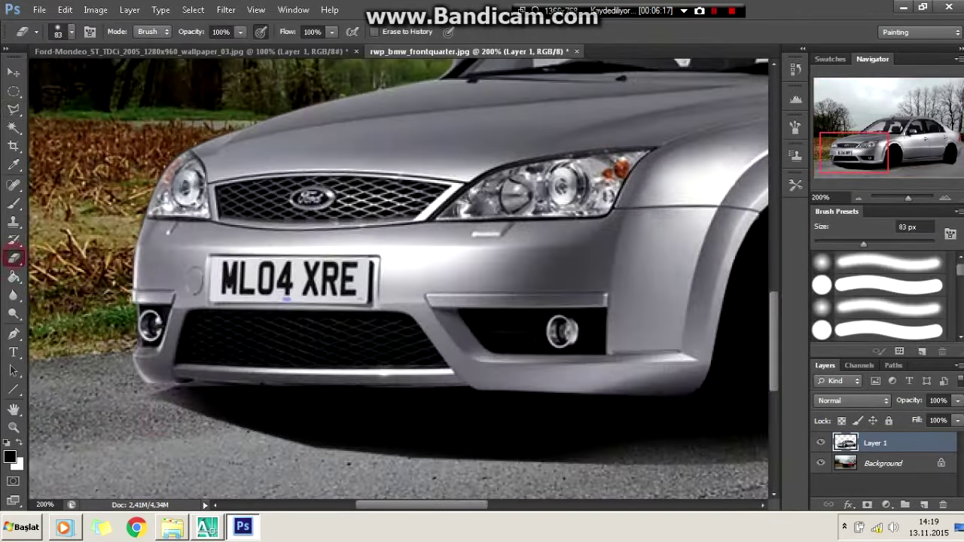
pyautogui.hotkey('ctrl', '0')
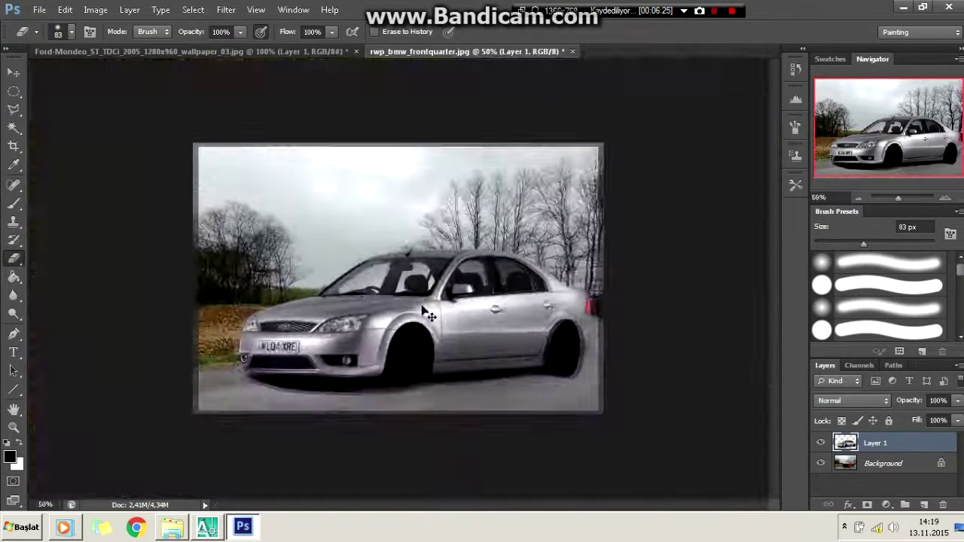
pyautogui.hotkey('ctrl', '1')
pyautogui.hotkey('ctrl', 'shift', 'd')
pyautogui.moveTo(883, 464); pyautogui.dragTo(926, 502)
pyautogui.hotkey('ctrl', '-')
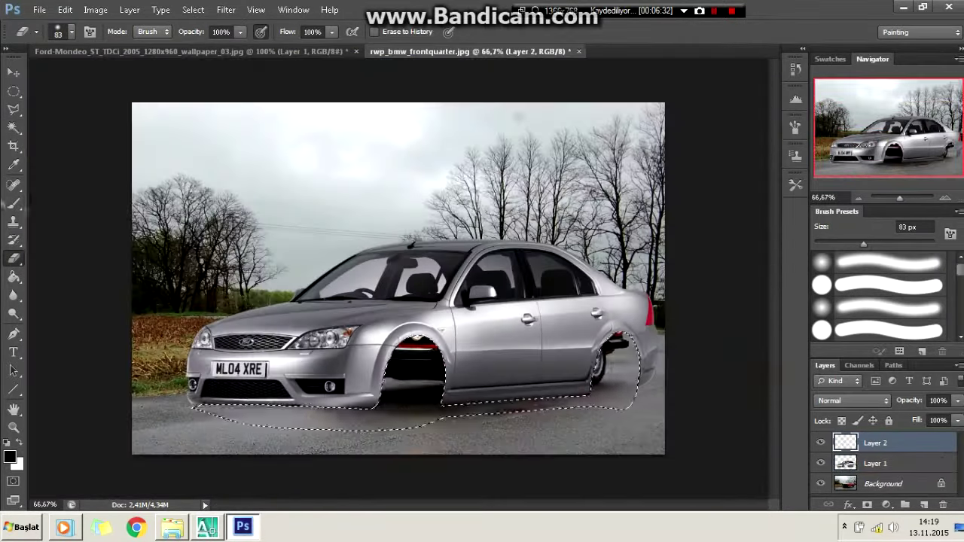
pyautogui.hotkey('alt', 'BackSpace')
# Lasso an extra shadow under the front bumper, fill it black and deselect
pyautogui.press('l')
pyautogui.hotkey('ctrl', '+')
pyautogui.hotkey('ctrl', '+')
pyautogui.scroll(-5, 399, 279)
pyautogui.click(103, 389)
pyautogui.click(445, 446)
pyautogui.click(103, 390)
pyautogui.hotkey('alt', 'BackSpace')
pyautogui.rightClick(226, 241)
pyautogui.click(248, 244)
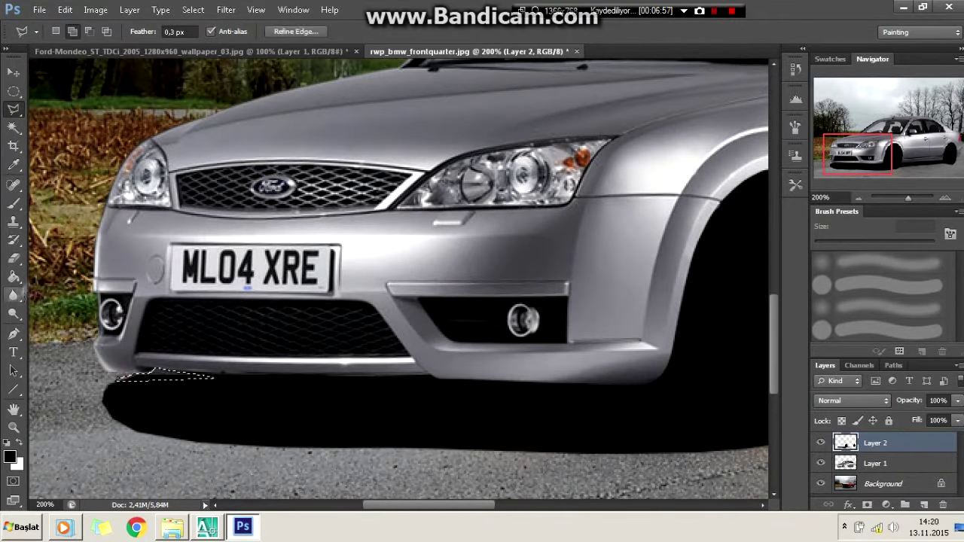
pyautogui.hotkey('ctrl', '-')
pyautogui.hotkey('ctrl', '-')
pyautogui.hotkey('ctrl', '-')
pyautogui.hotkey('ctrl', '+')
pyautogui.hotkey('ctrl', '+')
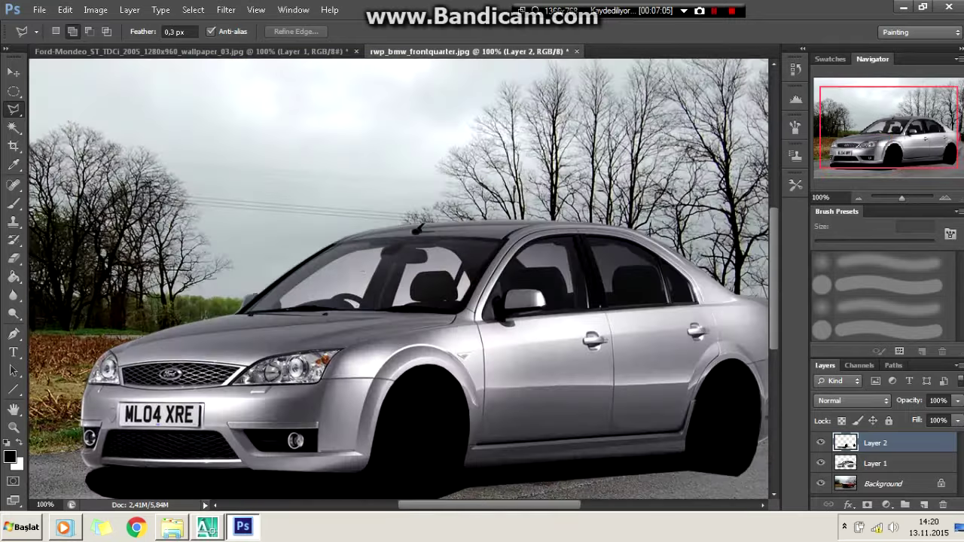
pyautogui.hotkey('ctrl', '-')
# Duplicate the car layer Layer 1 with Ctrl+J
pyautogui.click(874, 464)
pyautogui.click(96, 10)
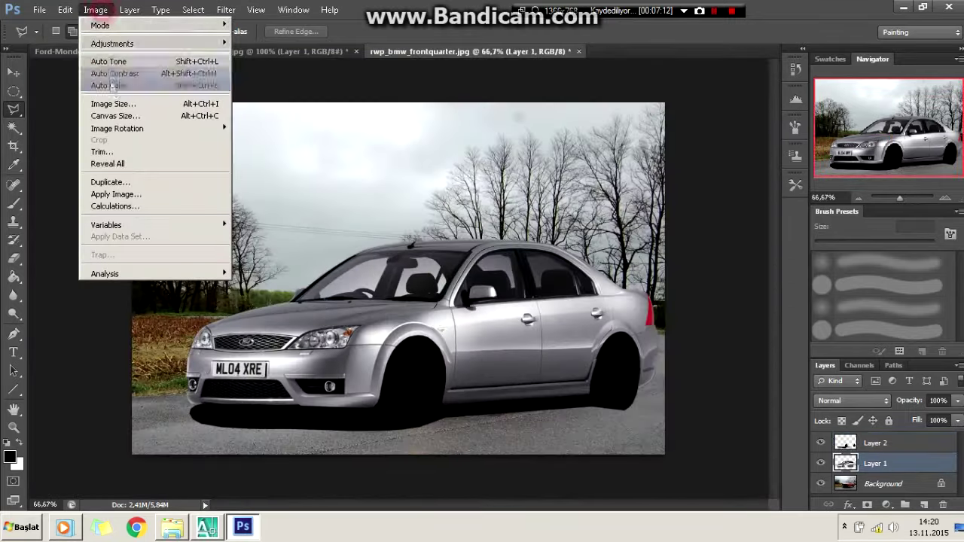
pyautogui.press('Escape')
pyautogui.hotkey('ctrl', '+')
pyautogui.hotkey('ctrl', 'j')
pyautogui.hotkey('ctrl', '-')
# Colorize the copy via Hue/Saturation with Hue 247, Saturation 65 and Lightness -20
pyautogui.click(95, 10)
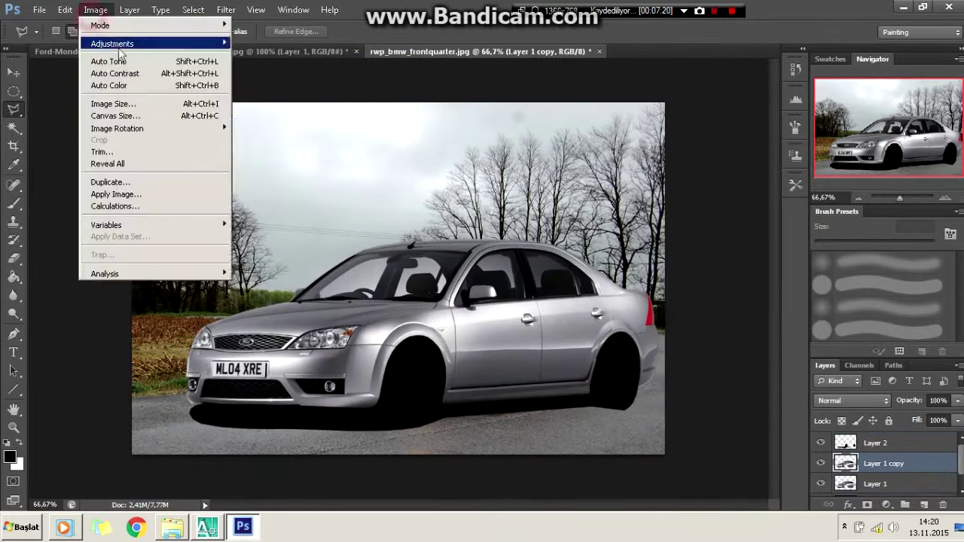
pyautogui.click(319, 112)
pyautogui.click(925, 250)
pyautogui.moveTo(743, 202); pyautogui.dragTo(800, 201)
pyautogui.moveTo(710, 167)
pyautogui.mouseDown()
pyautogui.moveTo(721, 188)
pyautogui.moveTo(802, 197)
pyautogui.moveTo(849, 217)
pyautogui.mouseUp()
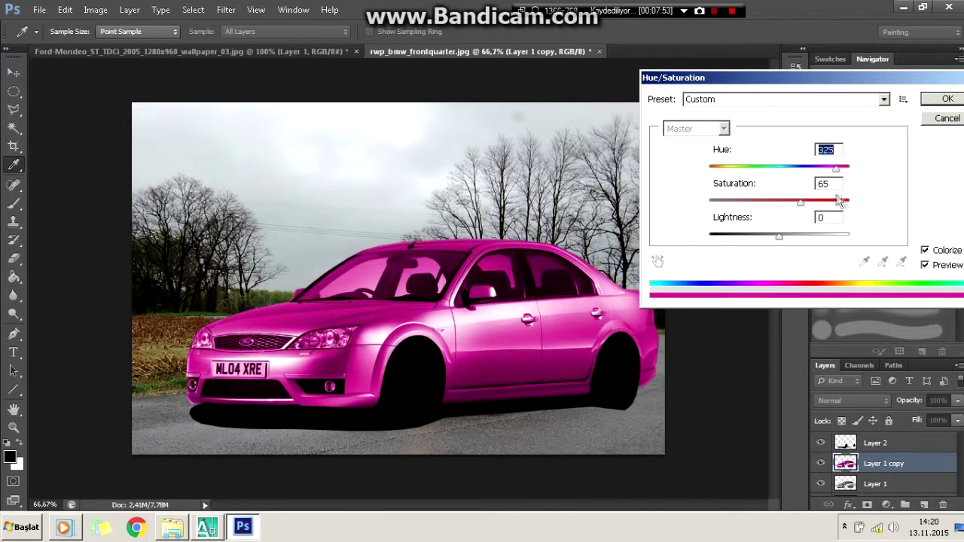
pyautogui.click(805, 168)
pyautogui.doubleClick(825, 217)
pyautogui.write('-20')
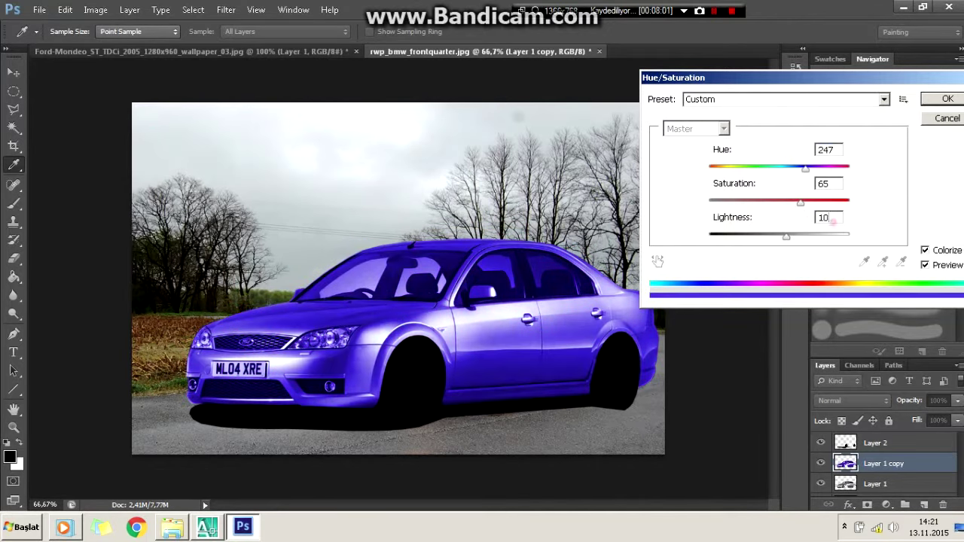
pyautogui.press('Return')
pyautogui.scroll(4, 271, 334)
pyautogui.press('l')
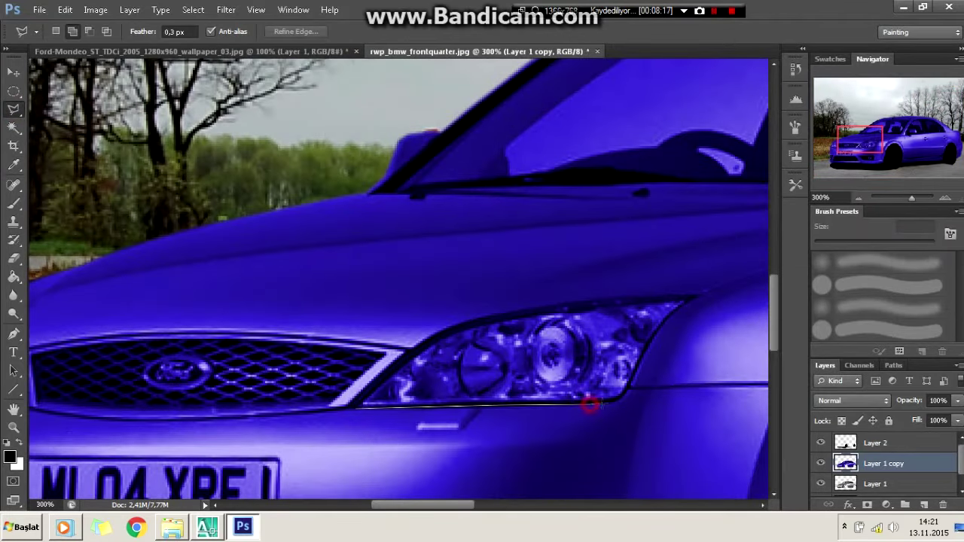
# Delete the blue tint from both headlights to restore their original chrome
pyautogui.click(640, 296)
pyautogui.click(570, 305)
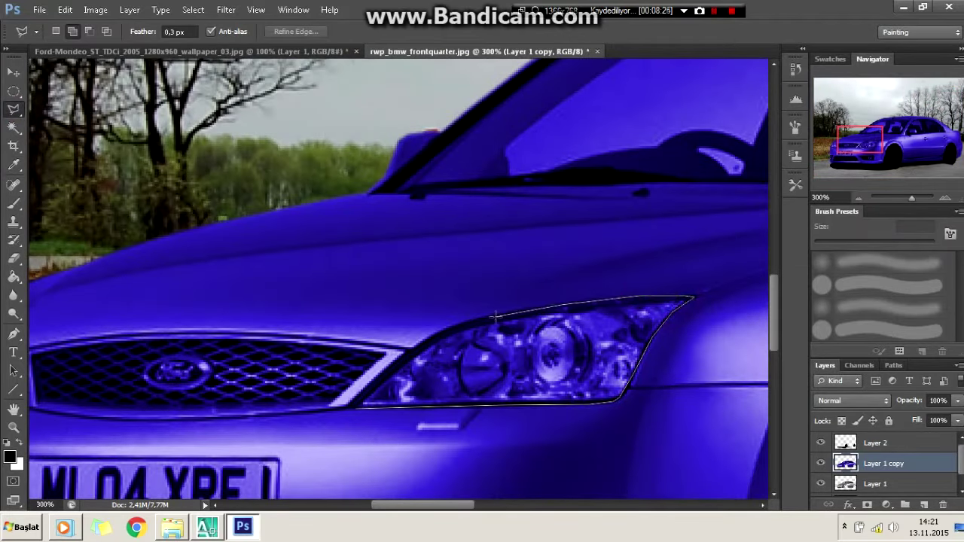
pyautogui.click(360, 407)
pyautogui.press('Delete')
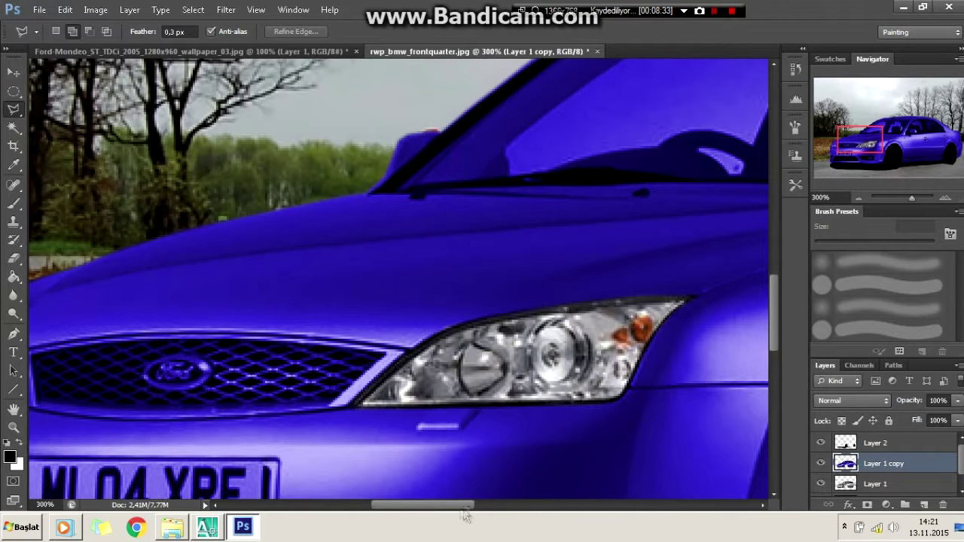
pyautogui.hscroll(-5, 360, 403)
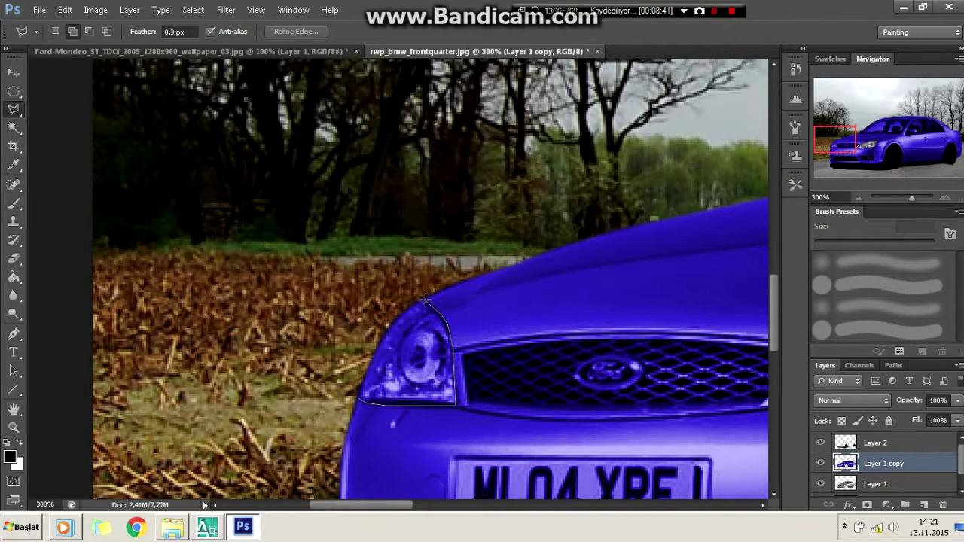
pyautogui.press('Delete')
pyautogui.click(451, 211)
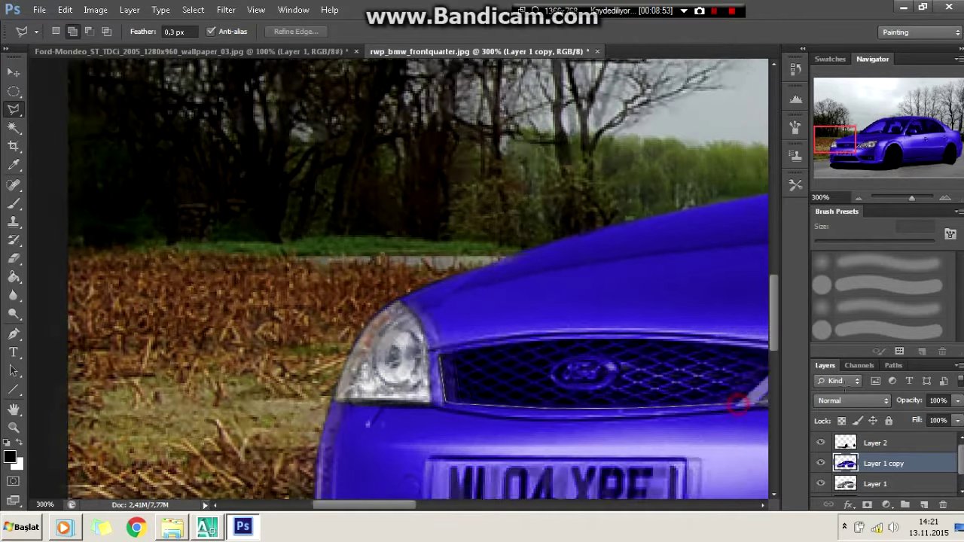
pyautogui.hscroll(5, 678, 407)
# Lasso the grille and paint it black, then deselect
pyautogui.click(674, 348)
pyautogui.click(399, 345)
pyautogui.press('b')
pyautogui.moveTo(376, 373); pyautogui.dragTo(670, 373)
pyautogui.press('l')
pyautogui.hotkey('ctrl', 'd')
pyautogui.scroll(-6, 400, 302)
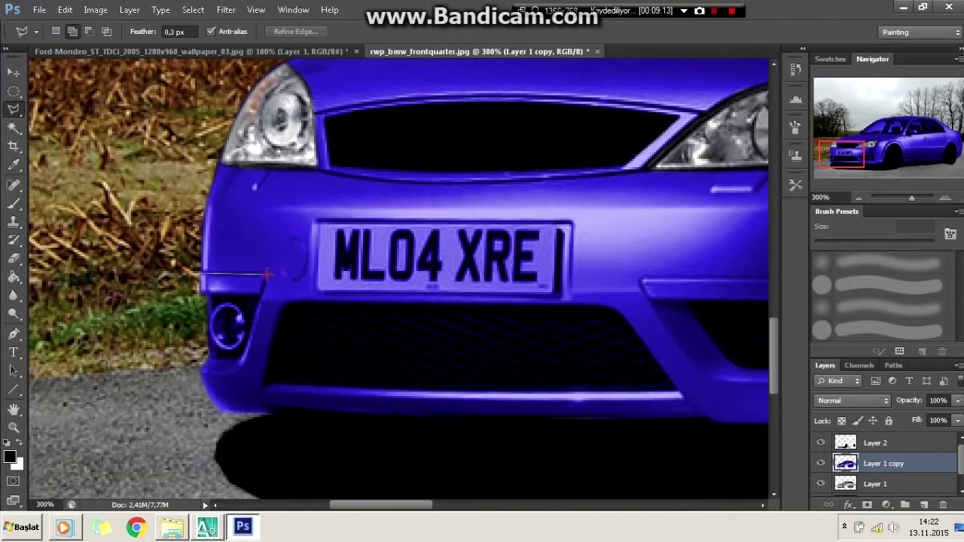
# Paint the left fog-light surround black and deselect
pyautogui.click(207, 360)
pyautogui.press('b')
pyautogui.moveTo(214, 301); pyautogui.dragTo(241, 339)
pyautogui.press('l')
pyautogui.hotkey('ctrl', 'd')
pyautogui.hscroll(10, 315, 280)
# Lasso the right fog-light surround, fill it black and deselect
pyautogui.click(315, 280)
pyautogui.click(584, 279)
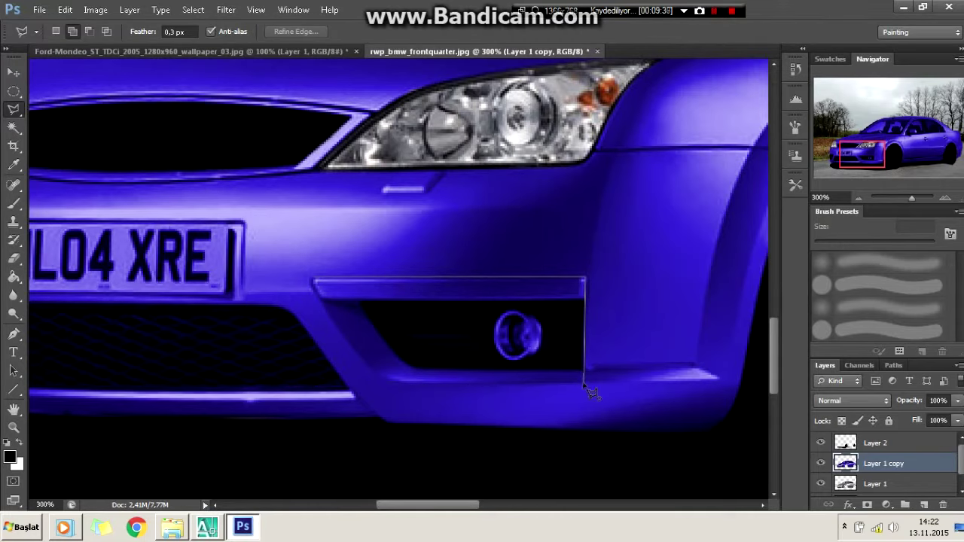
pyautogui.click(386, 378)
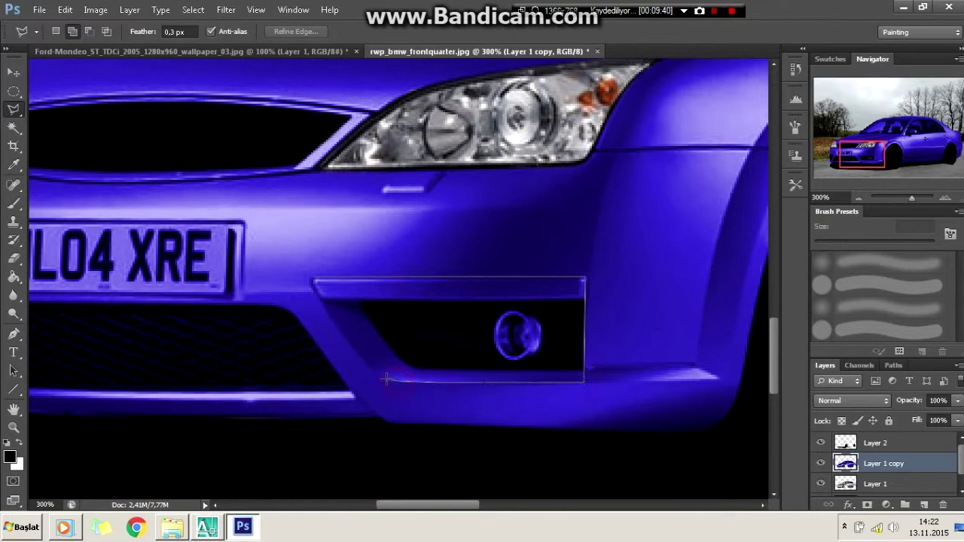
pyautogui.click(317, 283)
pyautogui.rightClick(414, 267)
pyautogui.hotkey('alt', 'BackSpace')
pyautogui.hotkey('ctrl', 'd')
pyautogui.hotkey('ctrl', '1')
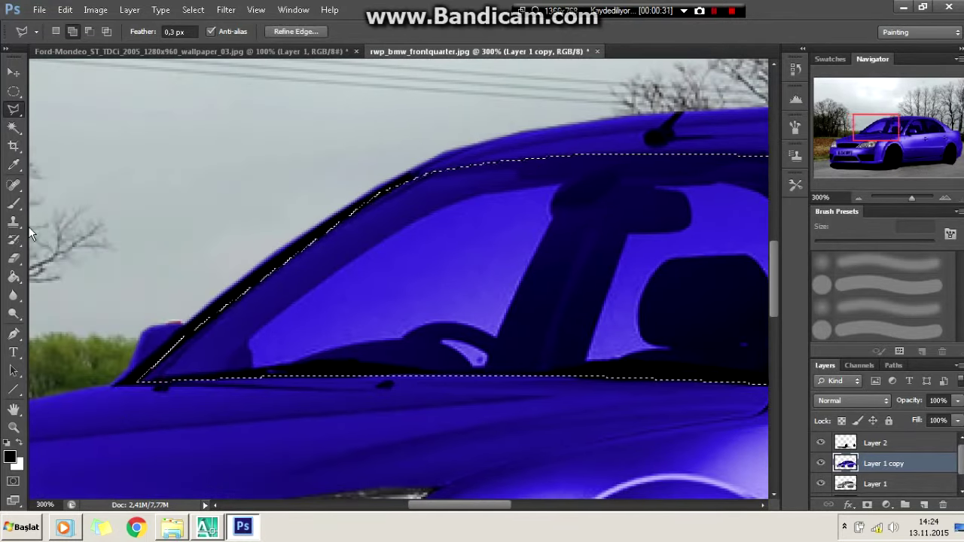
# Drop the previous window selection and outline the area around the roof antenna
pyautogui.rightClick(311, 89)
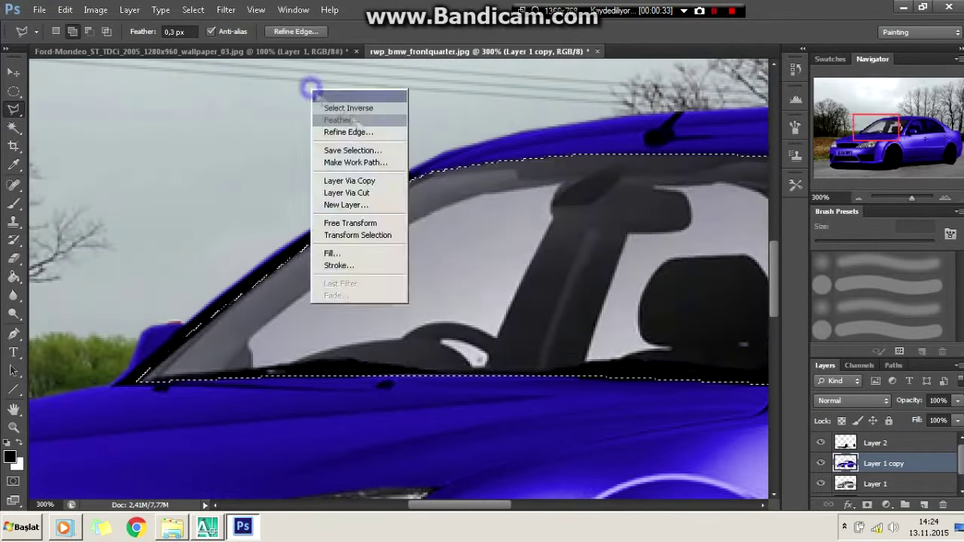
pyautogui.click(338, 96)
pyautogui.scroll(3, 629, 245)
pyautogui.click(735, 243)
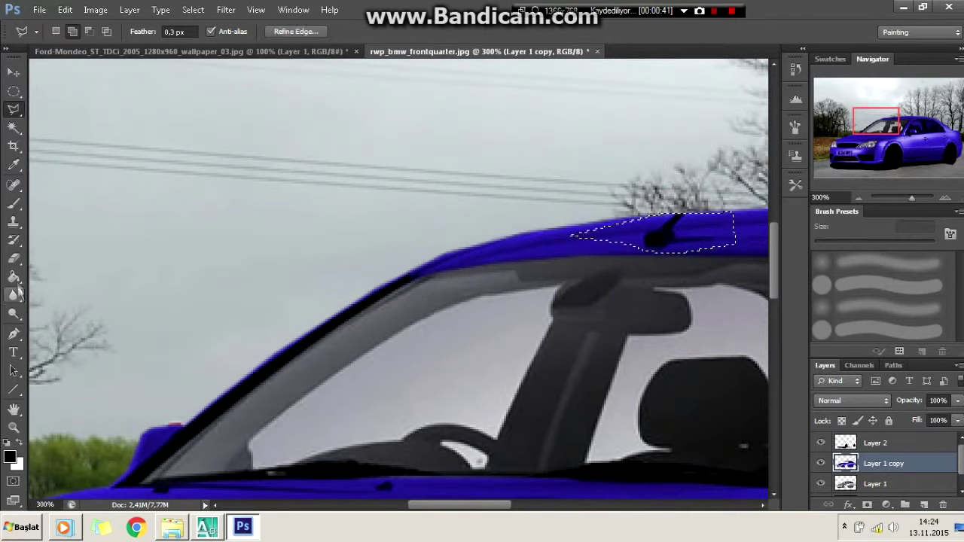
pyautogui.click(13, 295)
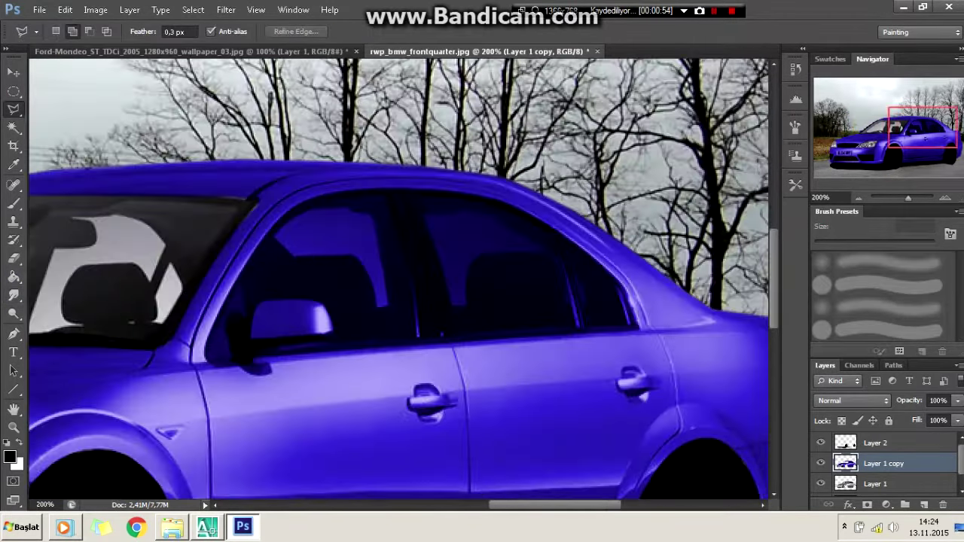
# Select the side window minus the mirror and delete its blue tint, then deselect
pyautogui.click(205, 354)
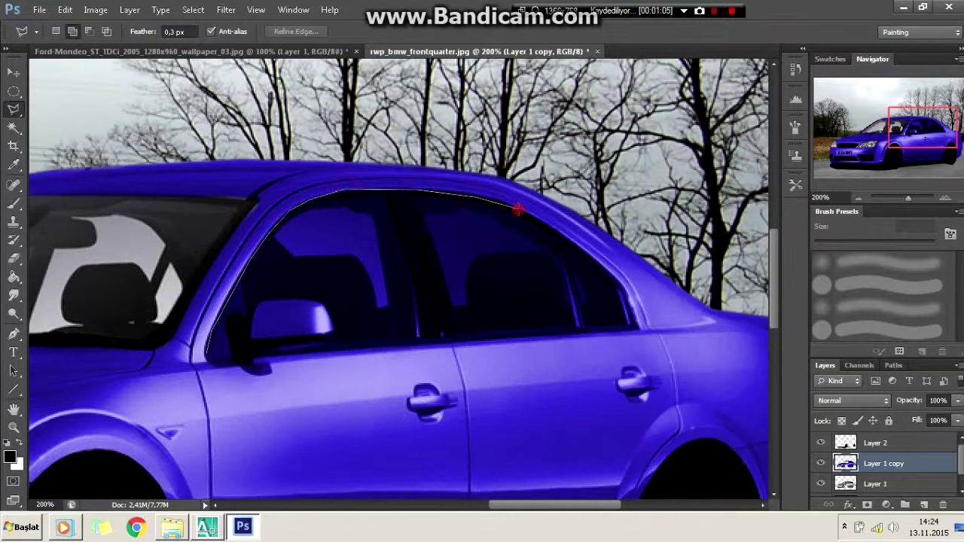
pyautogui.click(639, 329)
pyautogui.click(253, 354)
pyautogui.click(214, 365)
pyautogui.keyDown('alt'); pyautogui.click(263, 299); pyautogui.keyUp('alt')
pyautogui.click(322, 301)
pyautogui.click(333, 332)
pyautogui.click(253, 337)
pyautogui.click(264, 300)
pyautogui.press('Delete')
pyautogui.hotkey('ctrl', 'd')
# Delete the blue covering the taillight area and deselect
pyautogui.keyDown('alt'); pyautogui.scroll(-3, 414, 226); pyautogui.keyUp('alt')
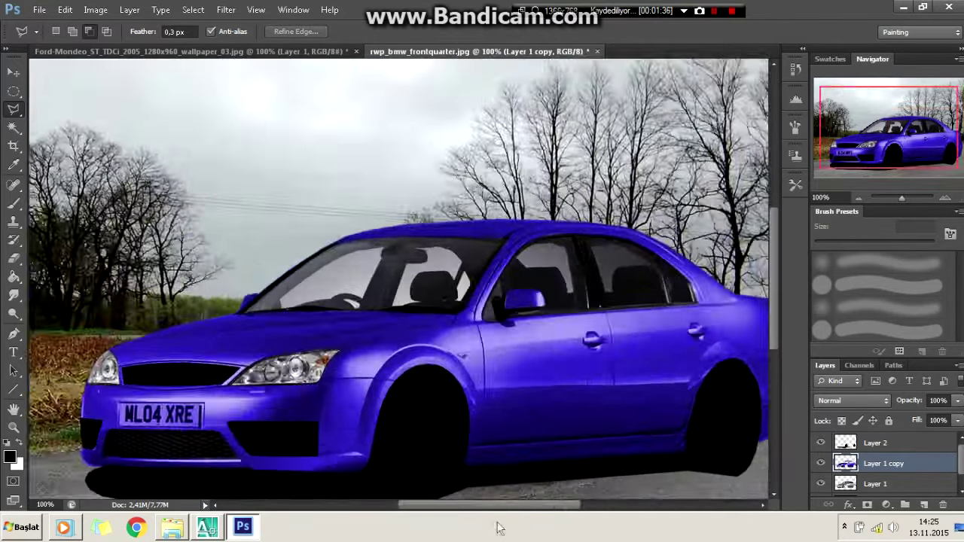
pyautogui.keyDown('alt'); pyautogui.scroll(4, 413, 226); pyautogui.keyUp('alt')
pyautogui.scroll(-2, 361, 279)
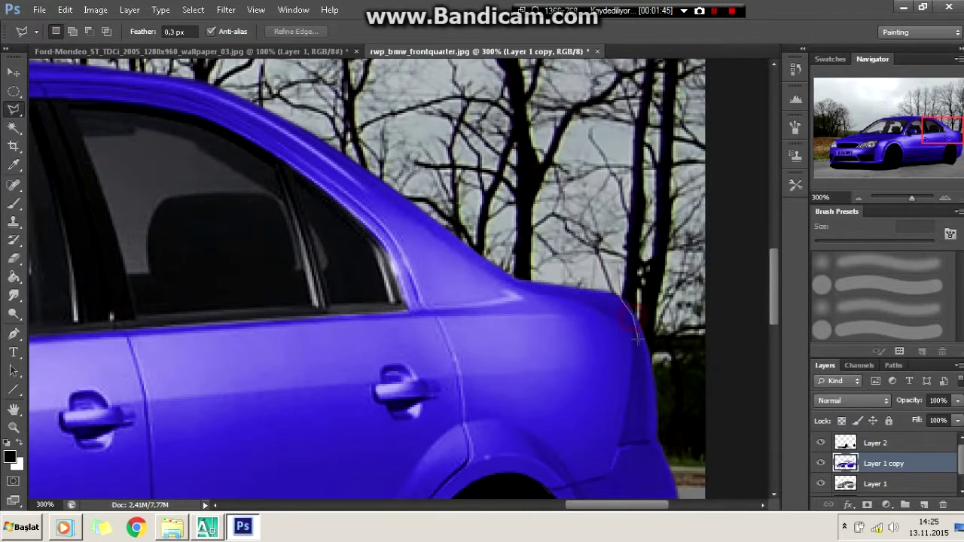
pyautogui.doubleClick(672, 435)
pyautogui.press('Delete')
pyautogui.hotkey('ctrl', 'd')
# Outline the front number plate area as a closed selection
pyautogui.keyDown('alt'); pyautogui.scroll(-4, 647, 316); pyautogui.keyUp('alt')
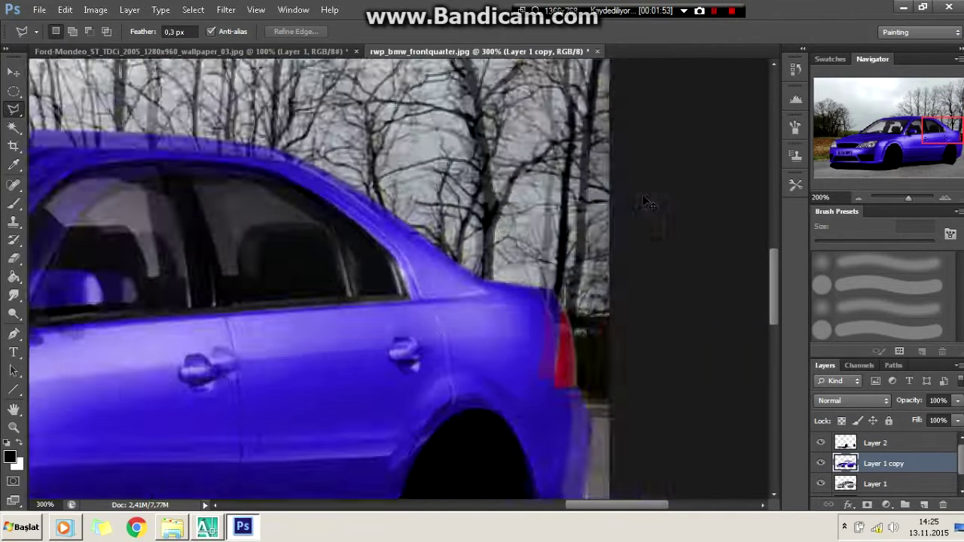
pyautogui.keyDown('alt'); pyautogui.scroll(2, 421, 367); pyautogui.keyUp('alt')
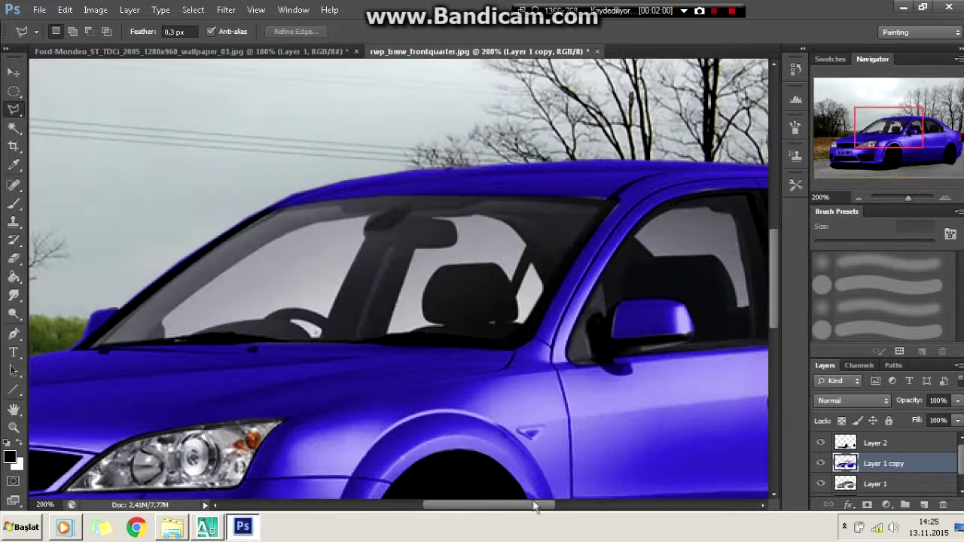
pyautogui.keyDown('alt'); pyautogui.scroll(1, 421, 367); pyautogui.keyUp('alt')
pyautogui.keyDown('alt'); pyautogui.scroll(1, 422, 368); pyautogui.keyUp('alt')
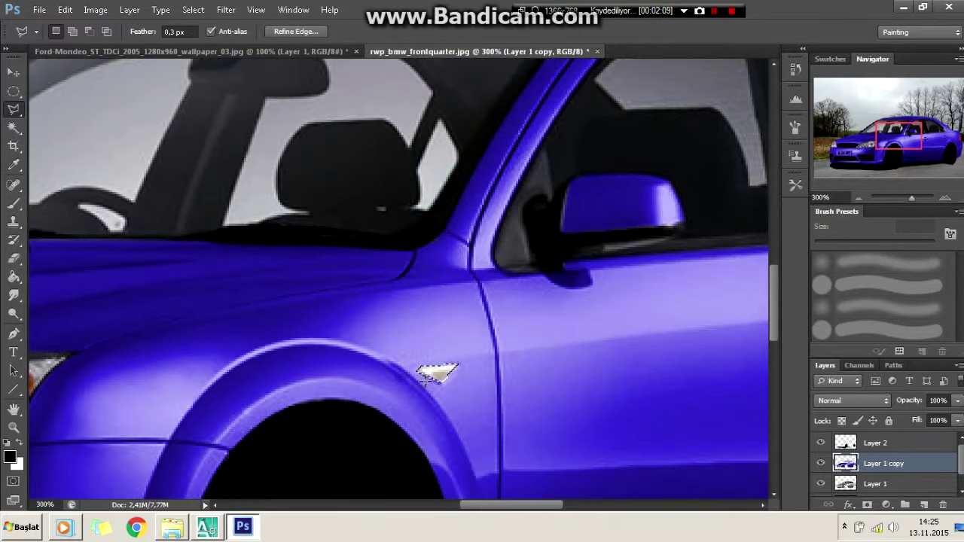
pyautogui.scroll(-3, 441, 383)
pyautogui.scroll(3, 302, 301)
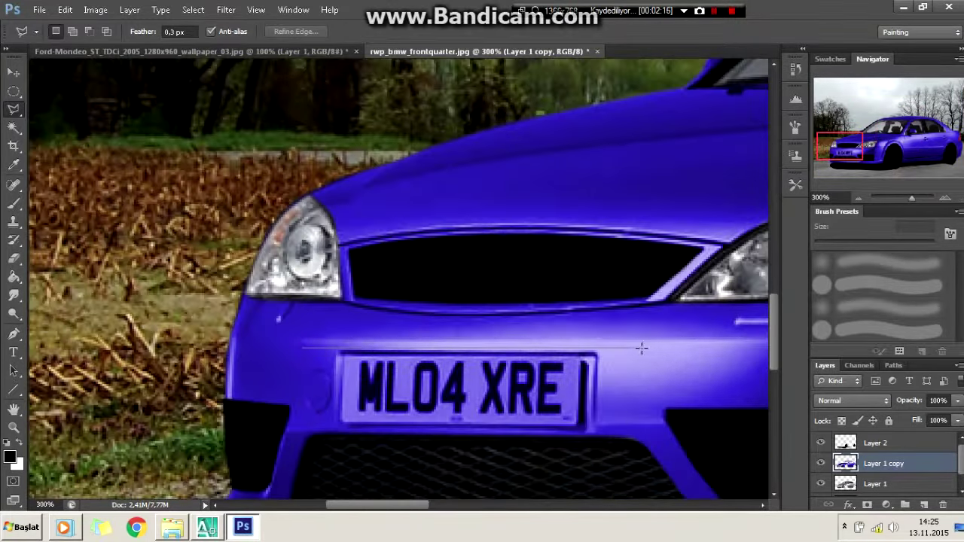
pyautogui.click(610, 422)
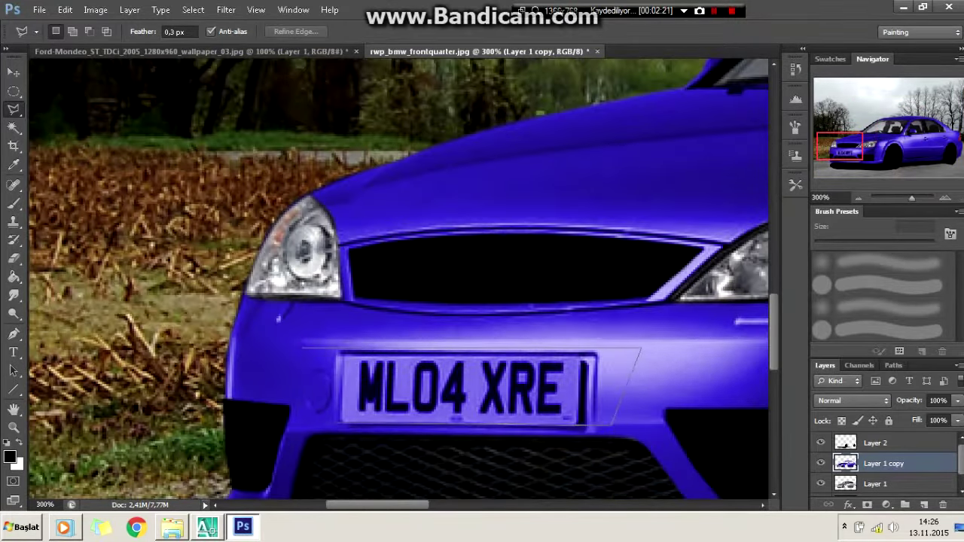
pyautogui.click(327, 431)
pyautogui.click(287, 400)
pyautogui.doubleClick(271, 354)
# Paint over the front number plate with blue sampled from the bumper, then a darker bumper blue
pyautogui.click(293, 362)
pyautogui.press('b')
pyautogui.moveTo(324, 384); pyautogui.dragTo(573, 391)
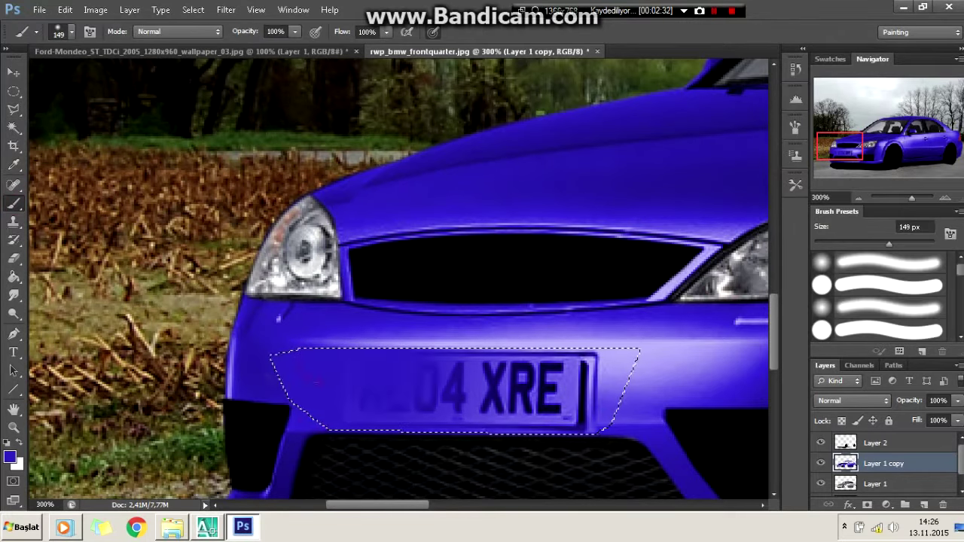
pyautogui.moveTo(617, 325); pyautogui.dragTo(482, 391)
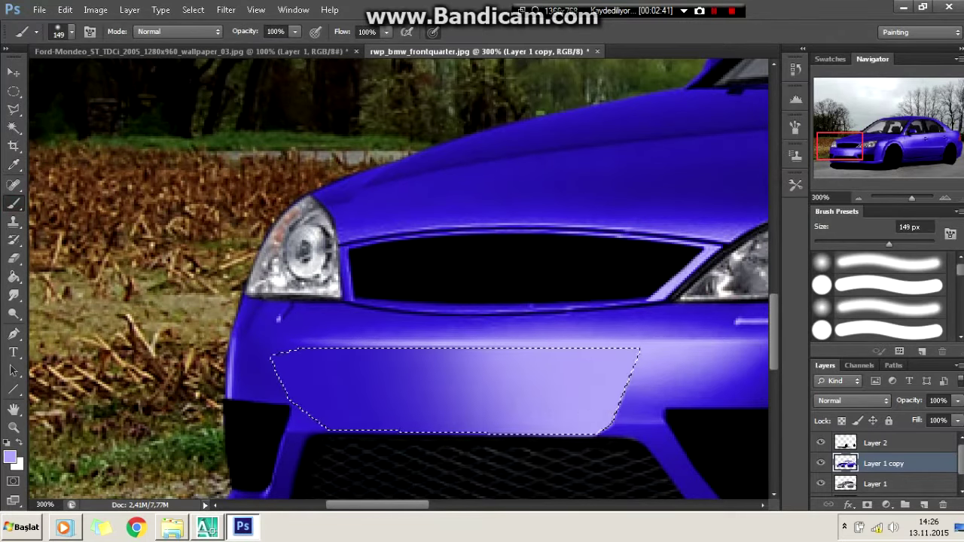
pyautogui.press('i')
pyautogui.click(663, 377)
pyautogui.press('b')
pyautogui.moveTo(625, 377); pyautogui.dragTo(509, 470)
# Shrink the brush to 34 px and smudge the painted plate into the bumper
pyautogui.click(71, 32)
pyautogui.moveTo(91, 61); pyautogui.dragTo(45, 60)
pyautogui.hotkey('ctrl', 'd')
pyautogui.click(13, 295)
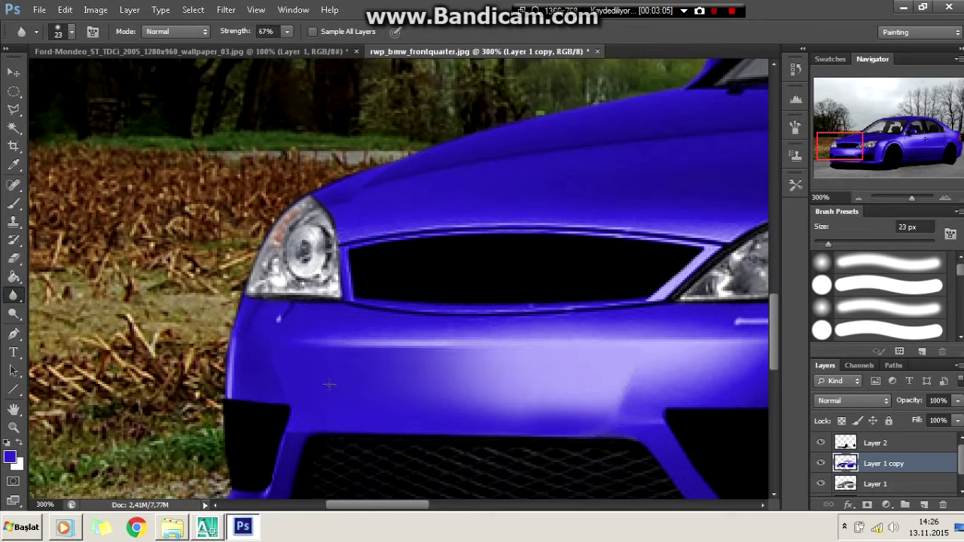
pyautogui.scroll(-5, 656, 324)
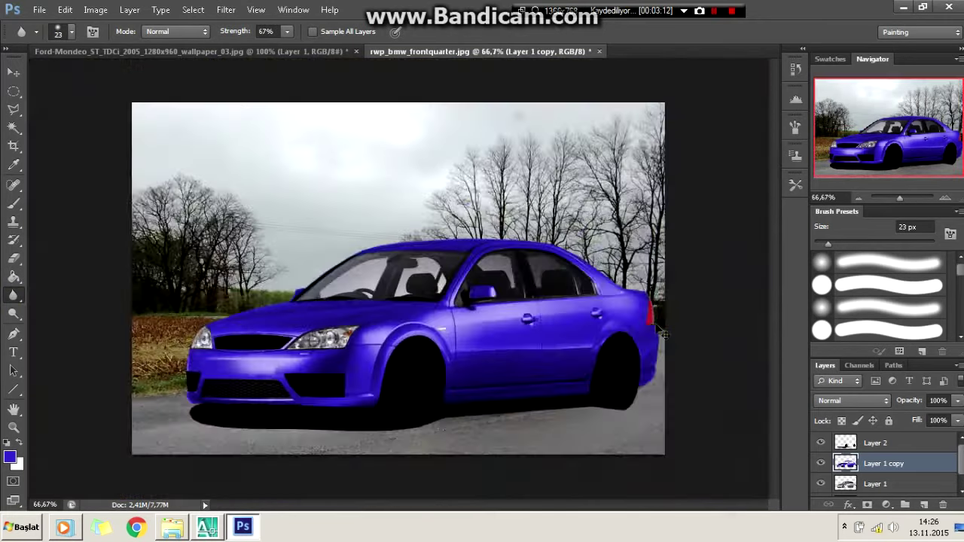
pyautogui.scroll(3, 430, 279)
pyautogui.scroll(2, 285, 442)
pyautogui.rightClick(14, 295)
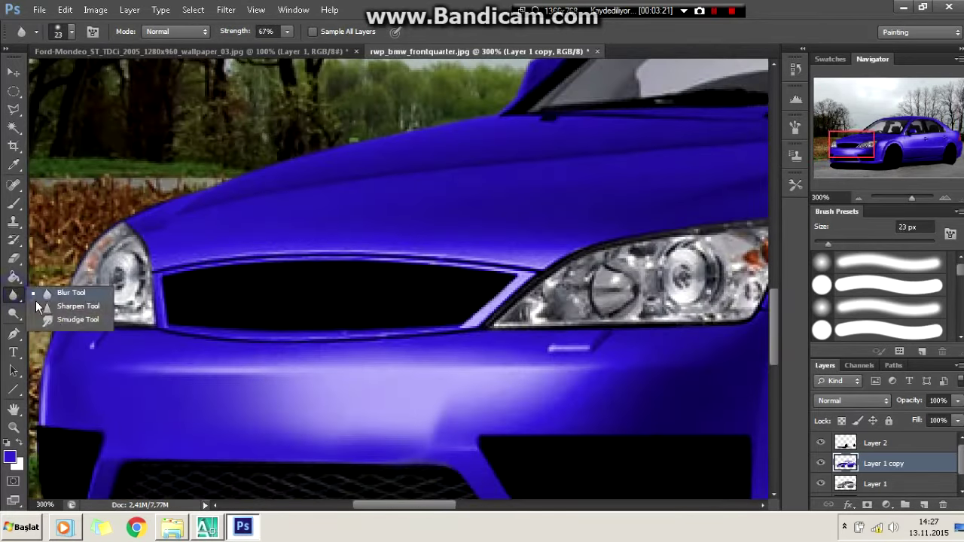
pyautogui.click(71, 317)
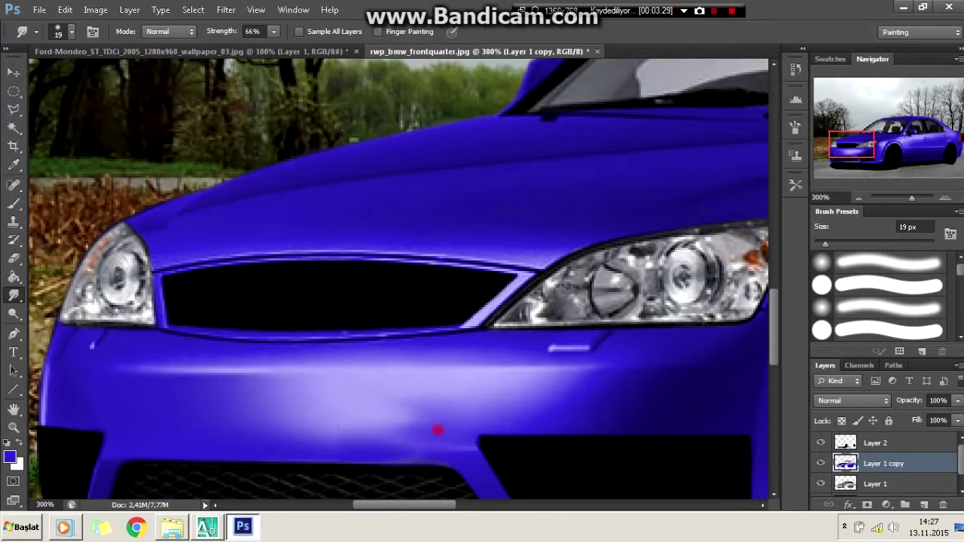
pyautogui.moveTo(266, 415); pyautogui.dragTo(448, 427)
# Select the strip above the lower vent and smudge blue paint into it
pyautogui.scroll(-3, 514, 386)
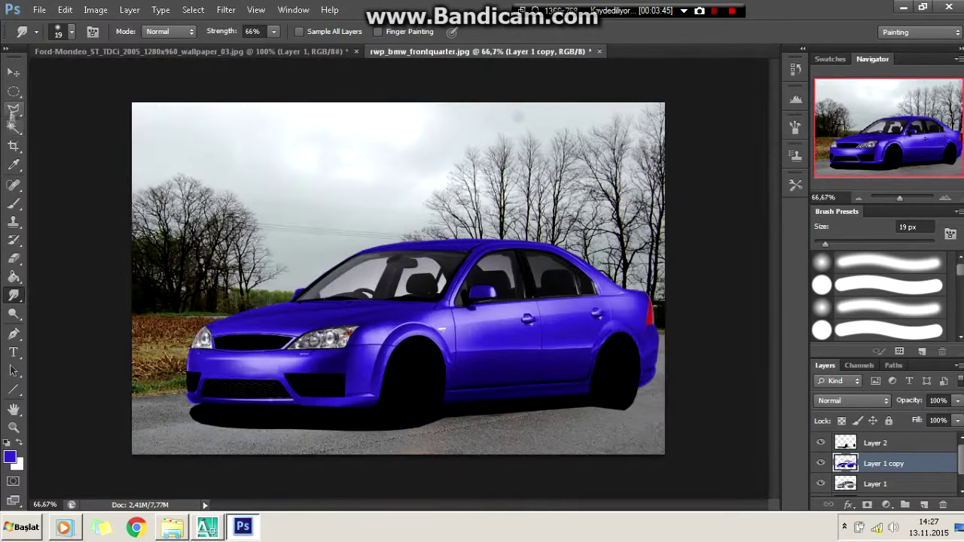
pyautogui.scroll(2, 248, 373)
pyautogui.press('l')
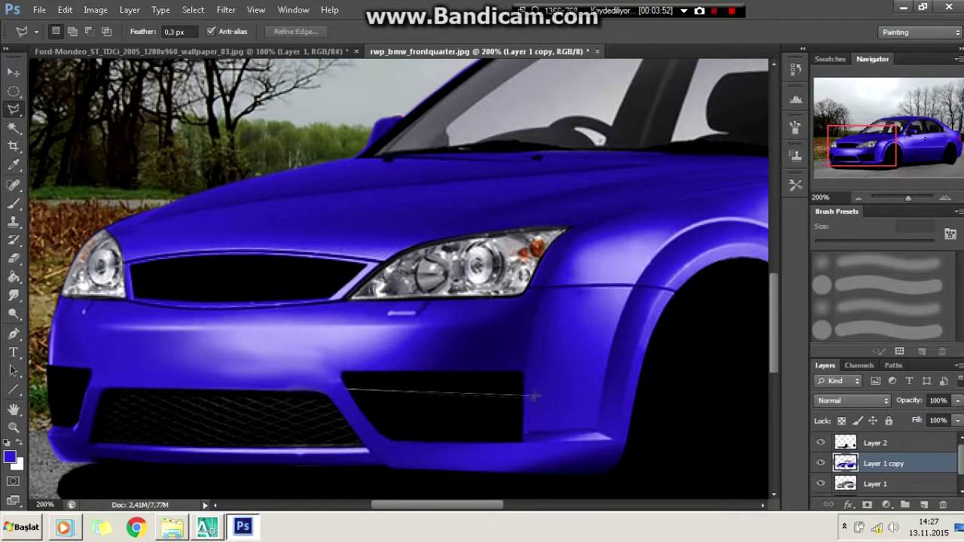
pyautogui.click(525, 358)
pyautogui.doubleClick(301, 358)
pyautogui.press('r')
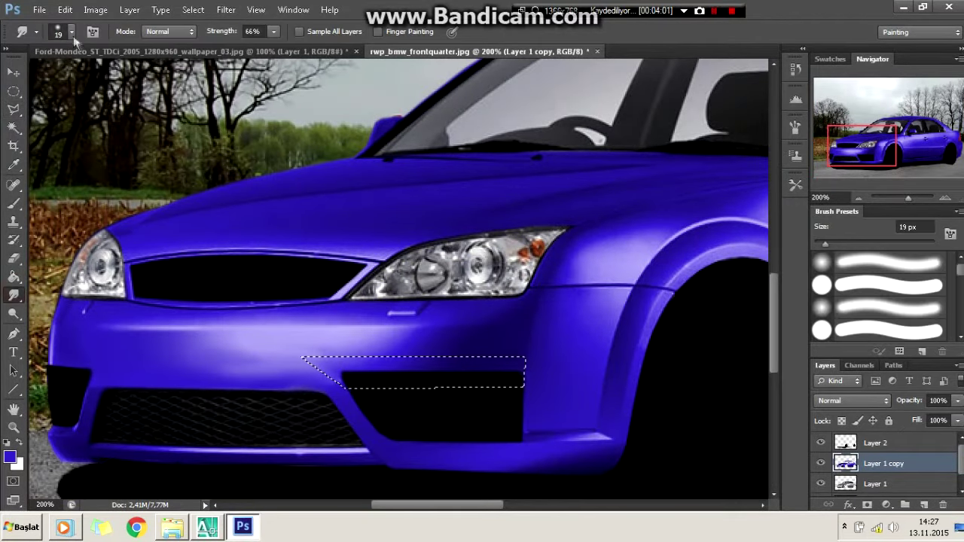
pyautogui.moveTo(508, 362); pyautogui.dragTo(309, 369)
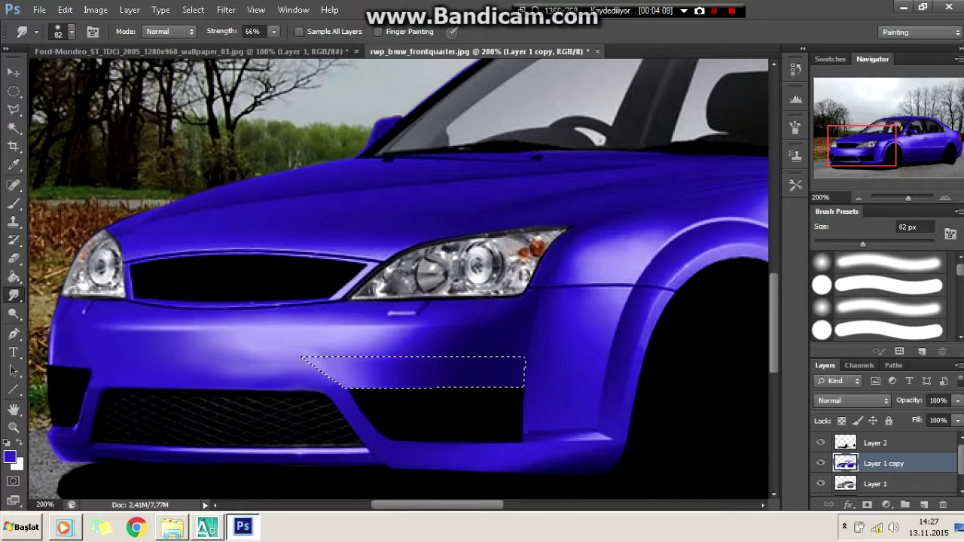
pyautogui.hotkey('ctrl', 'd')
# Inspect the blended bumper close up, clear the selection, and zoom out to the whole car
pyautogui.hotkey('shift', 'r')
pyautogui.hotkey('ctrl', '+')
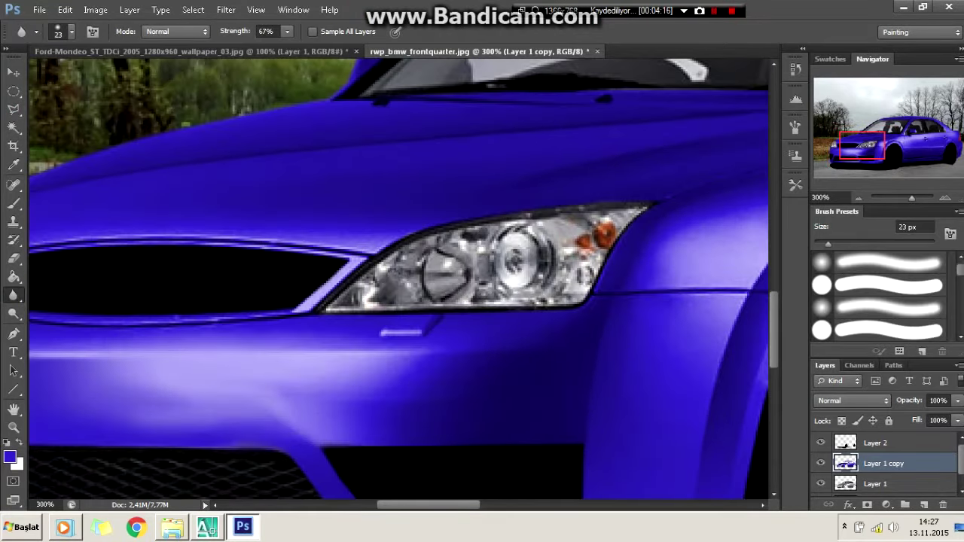
pyautogui.hotkey('ctrl', '0')
pyautogui.hotkey('ctrl', '+')
pyautogui.hotkey('ctrl', '+')
pyautogui.scroll(-3, 414, 279)
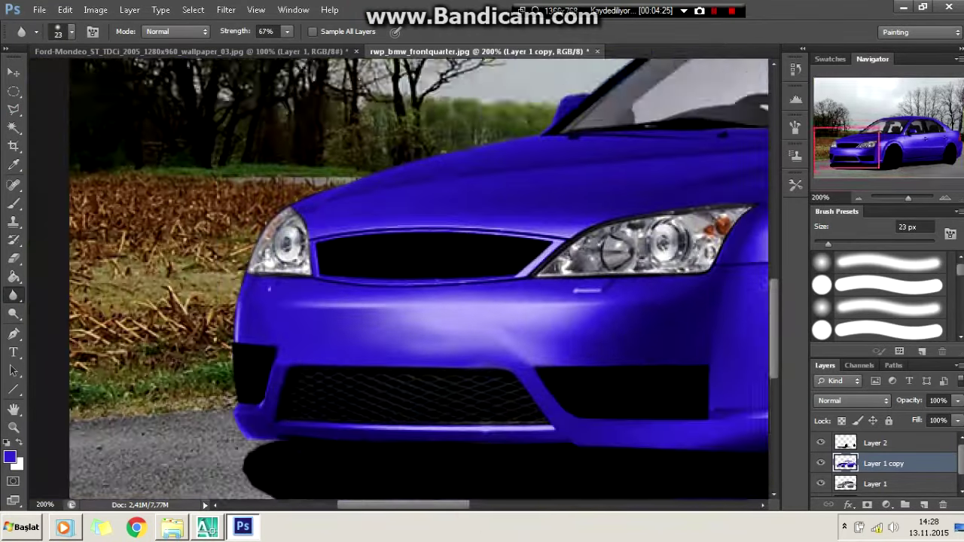
pyautogui.click(12, 111)
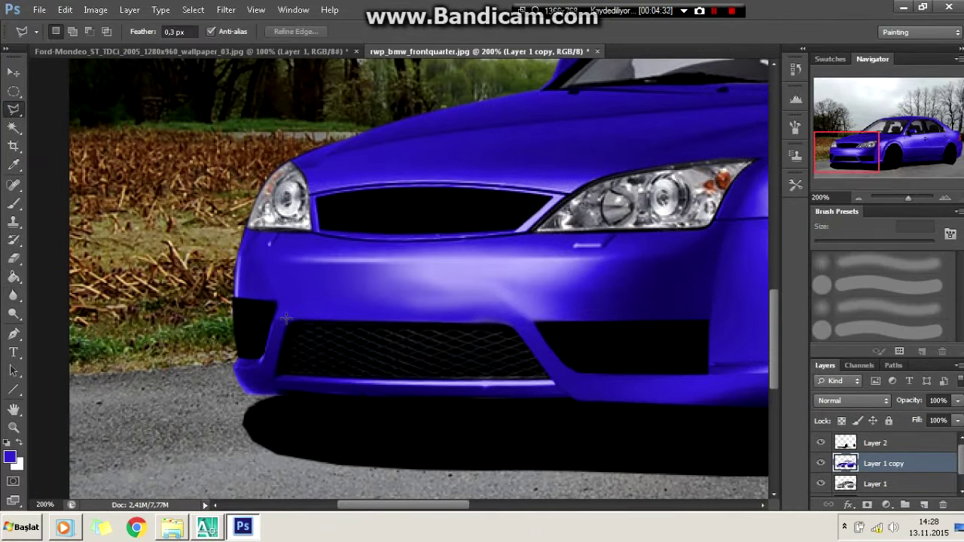
pyautogui.click(14, 296)
pyautogui.hotkey('ctrl', 'd')
pyautogui.press('l')
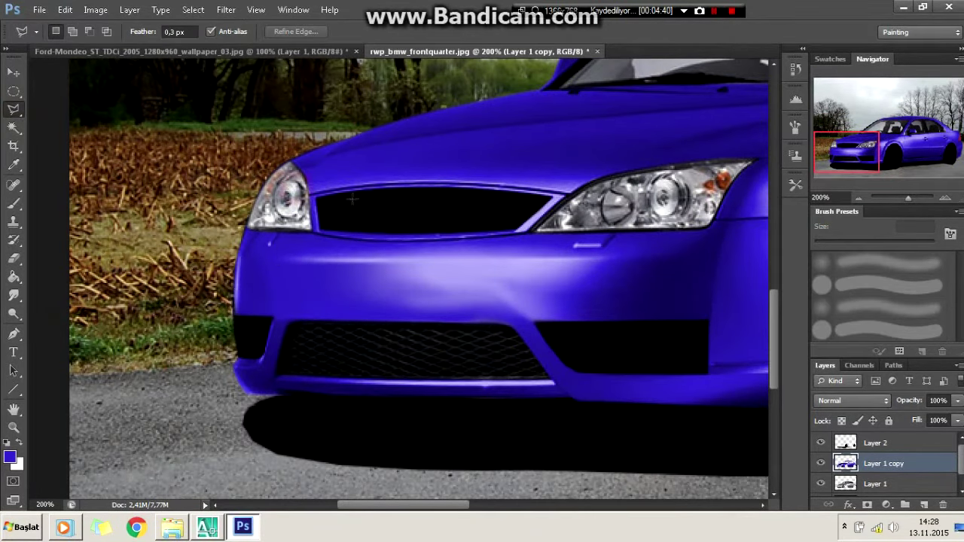
pyautogui.hotkey('ctrl', '+')
pyautogui.hotkey('ctrl', '-')
pyautogui.hotkey('ctrl', '-')
pyautogui.hotkey('ctrl', '-')
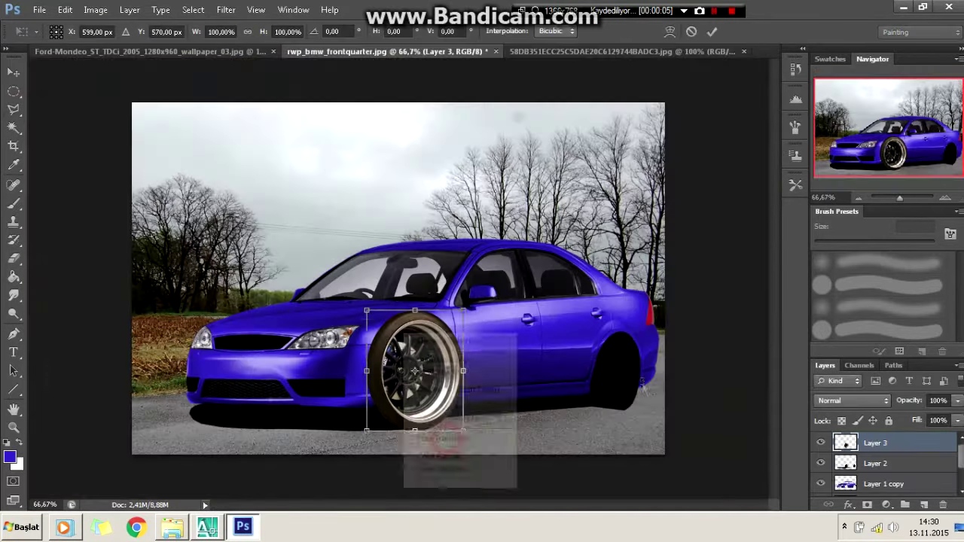
# Free Transform the wheel layer so it fills the front wheel arch
pyautogui.click(443, 439)
pyautogui.hotkey('ctrl', '+')
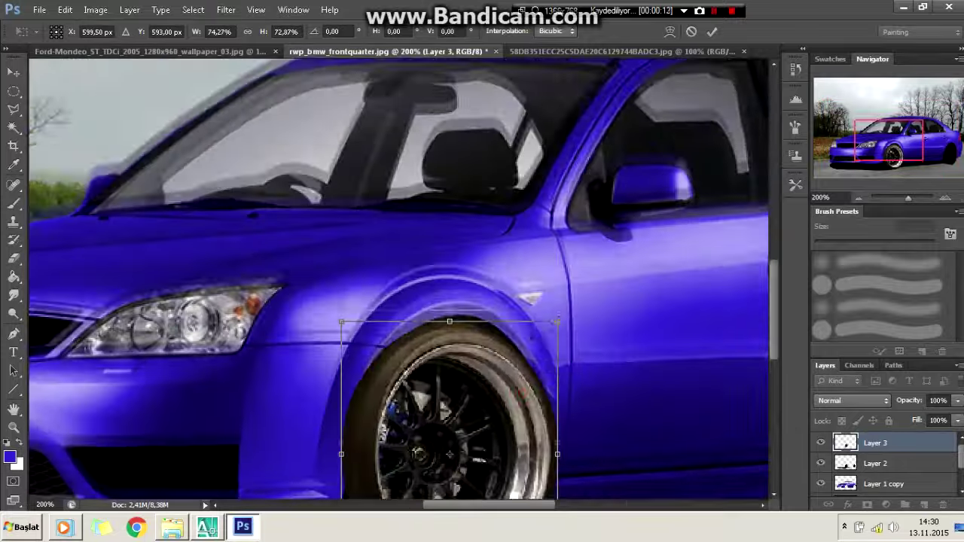
pyautogui.scroll(-2, 588, 328)
pyautogui.moveTo(557, 374); pyautogui.dragTo(538, 290)
pyautogui.moveTo(343, 369); pyautogui.dragTo(387, 355)
pyautogui.moveTo(538, 361); pyautogui.dragTo(558, 228)
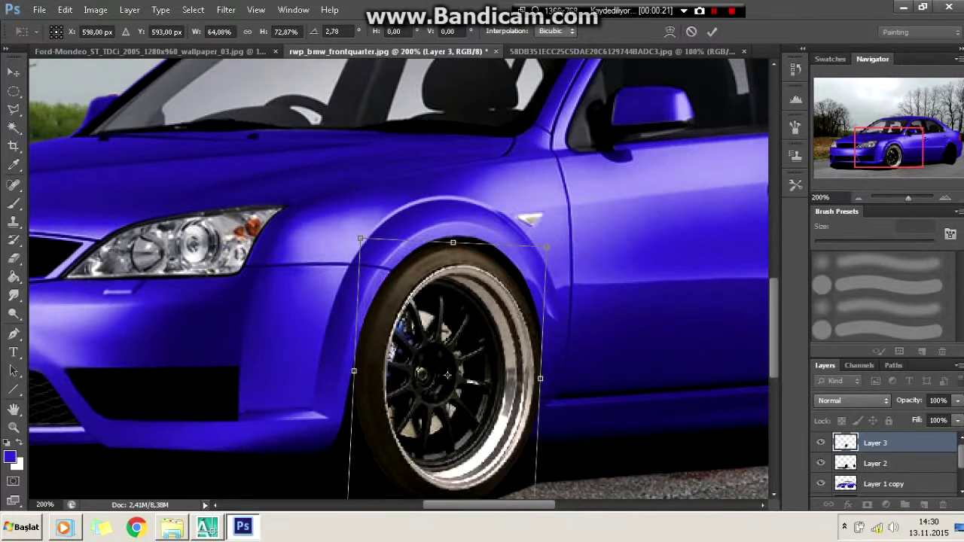
pyautogui.scroll(-1, 557, 227)
pyautogui.press('Return')
pyautogui.click(96, 9)
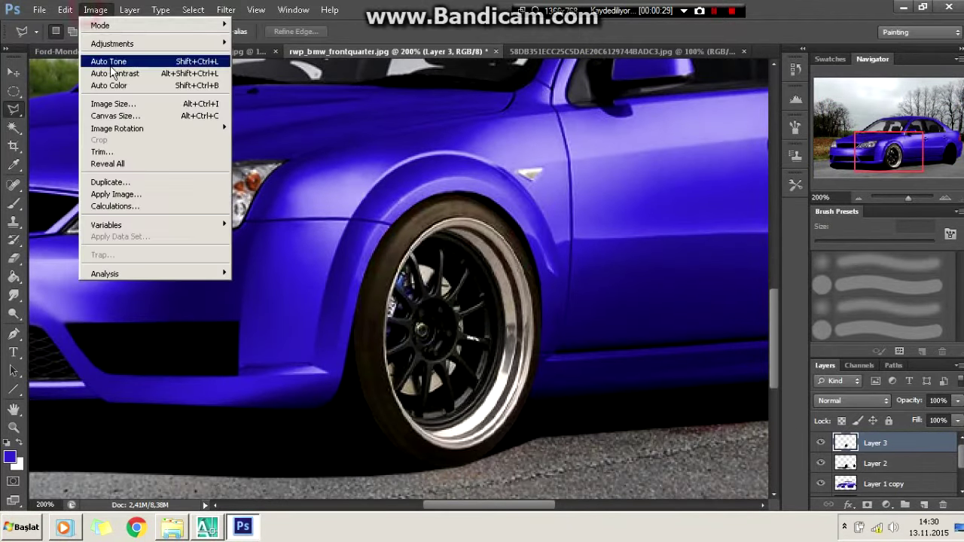
# Raise the wheel's contrast to about 50 with Brightness/Contrast
pyautogui.click(272, 44)
pyautogui.moveTo(764, 144); pyautogui.dragTo(811, 145)
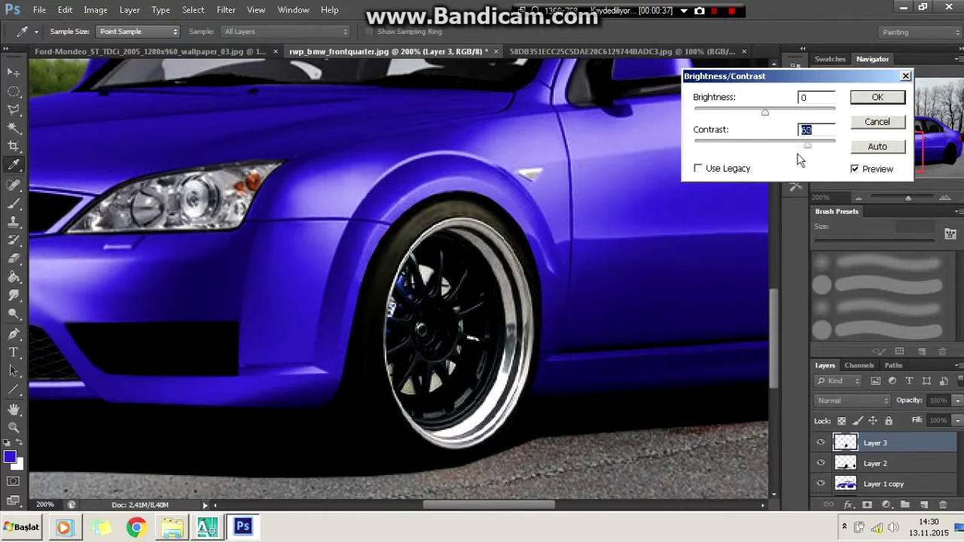
pyautogui.press('Return')
pyautogui.press('e')
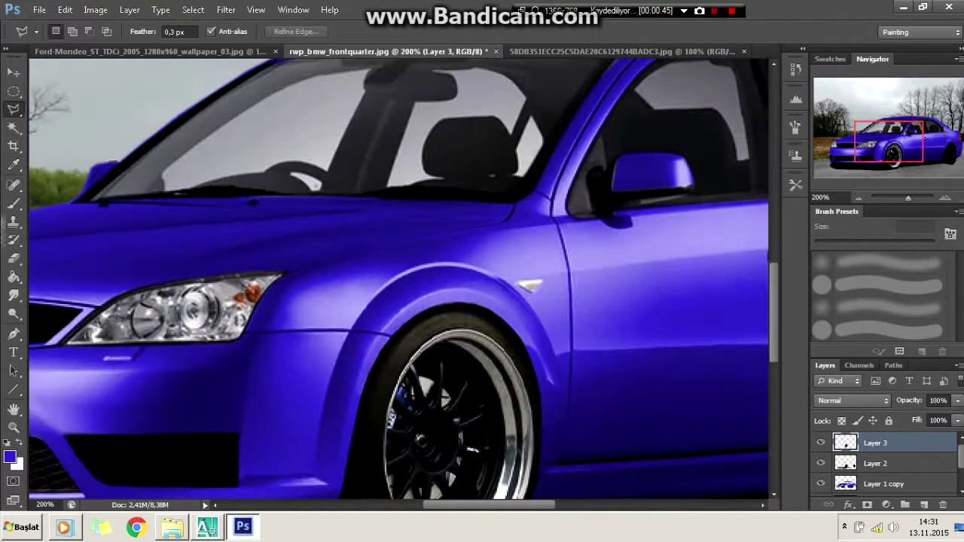
# Duplicate the wheel layer and move the copy onto the rear wheel
pyautogui.hotkey('ctrl', 'j')
pyautogui.scroll(-3, 452, 331)
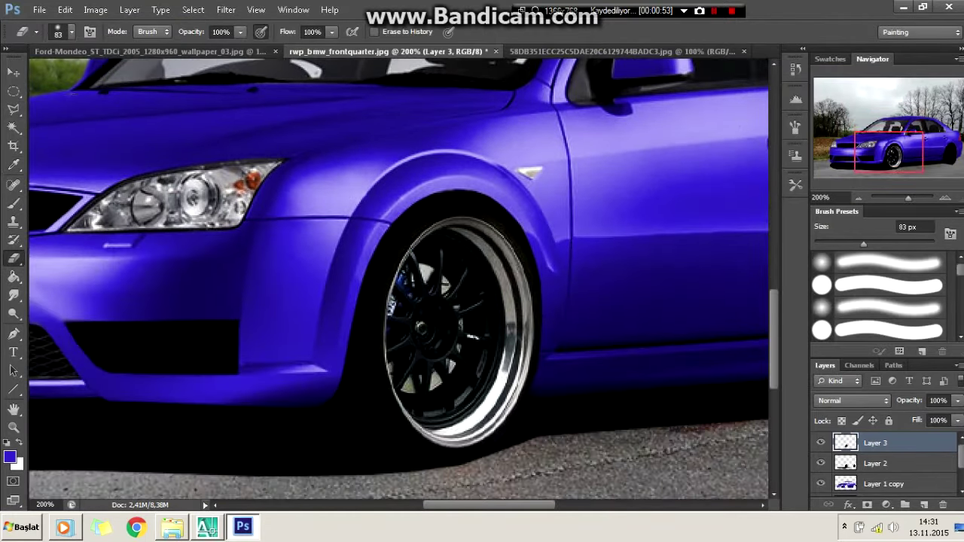
pyautogui.hotkey('ctrl', '-')
pyautogui.hotkey('ctrl', '-')
pyautogui.hotkey('ctrl', '-')
pyautogui.hotkey('ctrl', '+')
pyautogui.press('v')
pyautogui.moveTo(362, 217); pyautogui.dragTo(667, 203)
pyautogui.scroll(3, 700, 339)
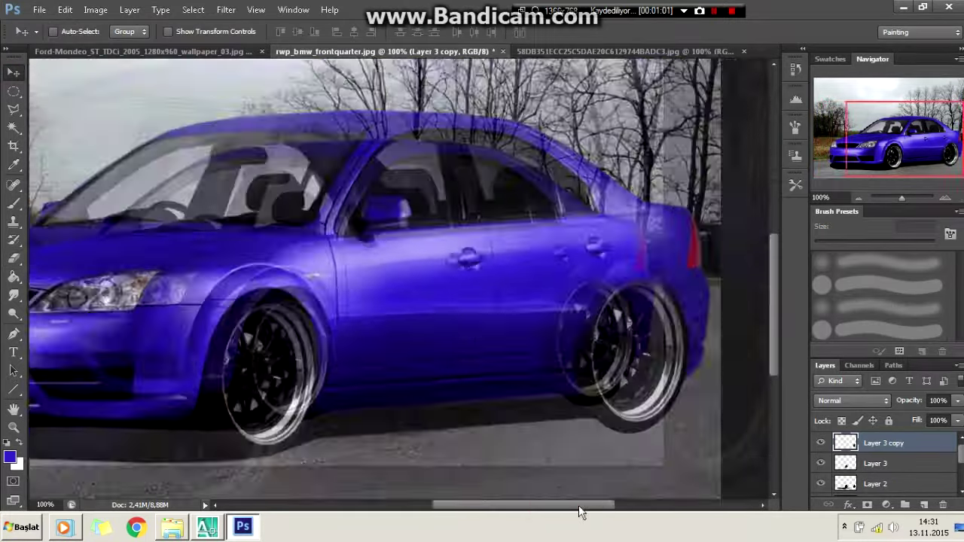
# Free Transform the wheel copy to fit the rear arch
pyautogui.press('l')
pyautogui.rightClick(344, 306)
pyautogui.click(382, 413)
pyautogui.moveTo(484, 215); pyautogui.dragTo(442, 201)
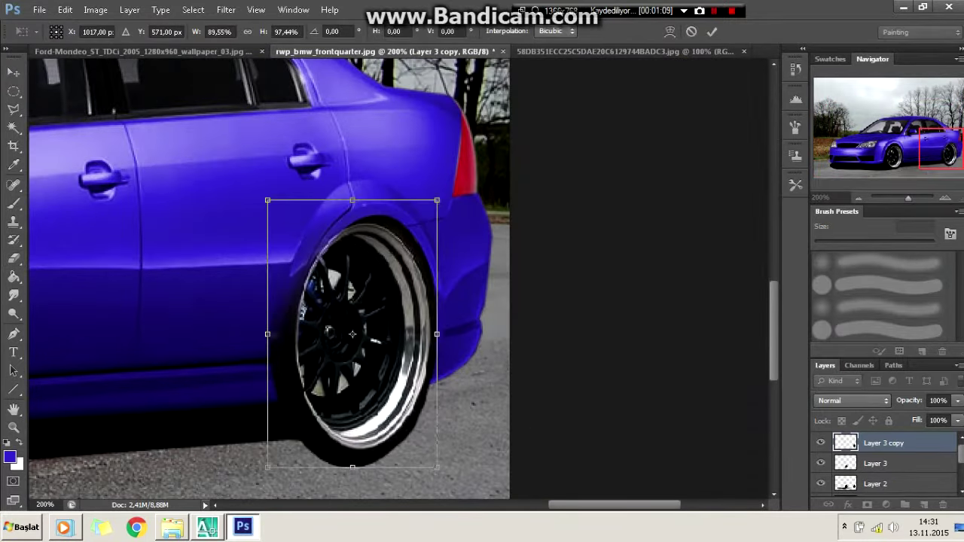
pyautogui.moveTo(265, 326); pyautogui.dragTo(291, 326)
pyautogui.moveTo(366, 462); pyautogui.dragTo(366, 450)
pyautogui.moveTo(366, 200); pyautogui.dragTo(366, 216)
pyautogui.click(711, 30)
pyautogui.hotkey('ctrl', '-')
pyautogui.hotkey('ctrl', '-')
pyautogui.scroll(2, 689, 381)
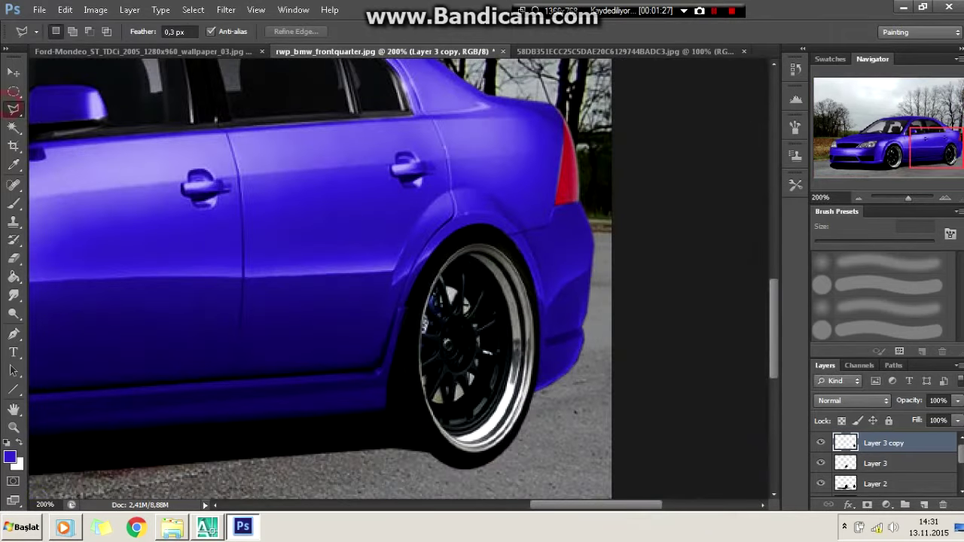
# Flip the rear wheel copy via the transform menu and commit its placement
pyautogui.rightClick(417, 334)
pyautogui.click(437, 440)
pyautogui.rightClick(447, 204)
pyautogui.click(467, 387)
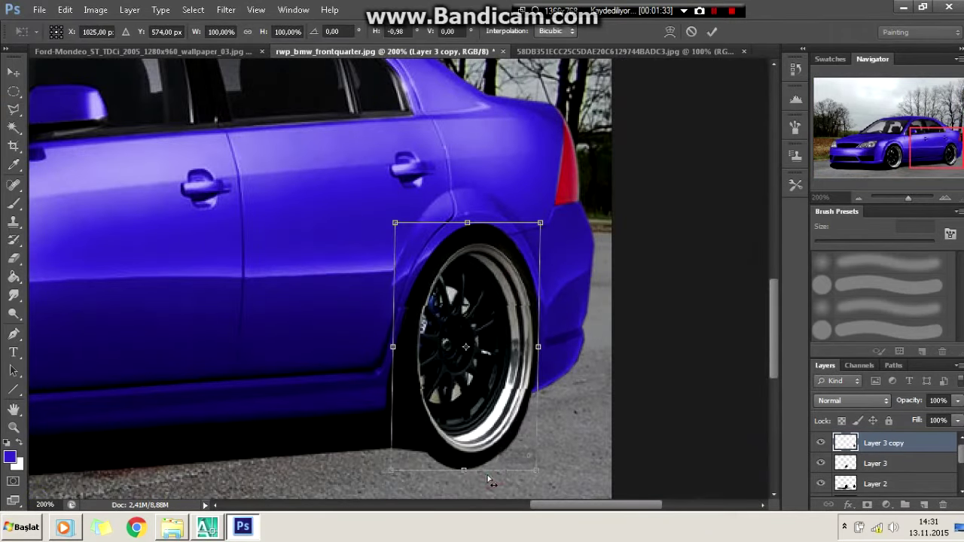
pyautogui.press('Return')
pyautogui.scroll(-1, 454, 437)
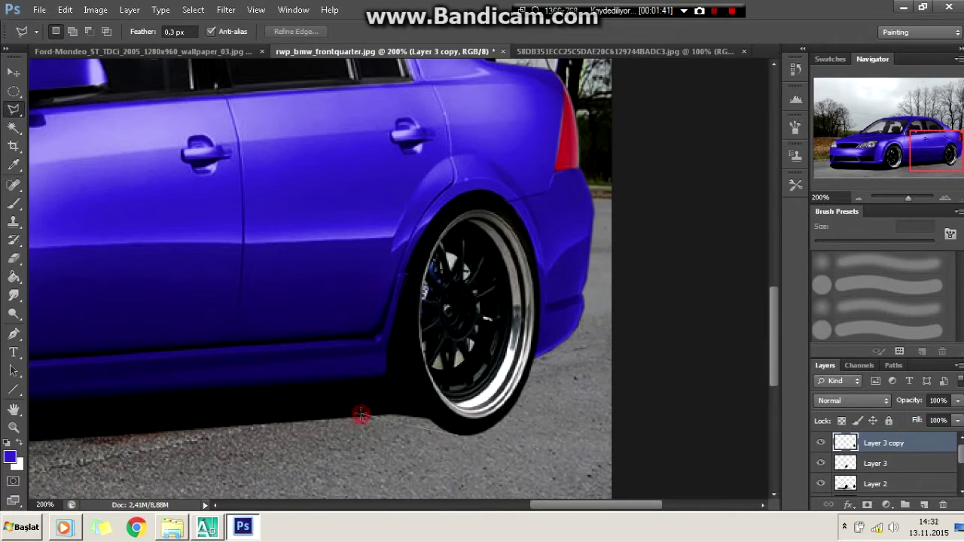
# Select the area under the car, reset to default black/white colours, and outline the windscreen
pyautogui.doubleClick(467, 449)
pyautogui.press('b')
pyautogui.press('d')
pyautogui.press('l')
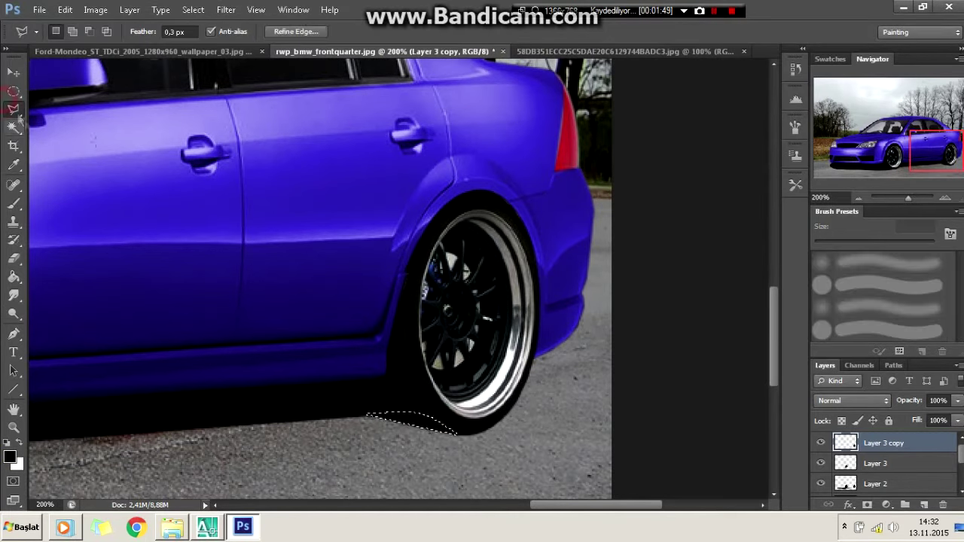
pyautogui.hotkey('ctrl', '-')
pyautogui.hotkey('ctrl', '-')
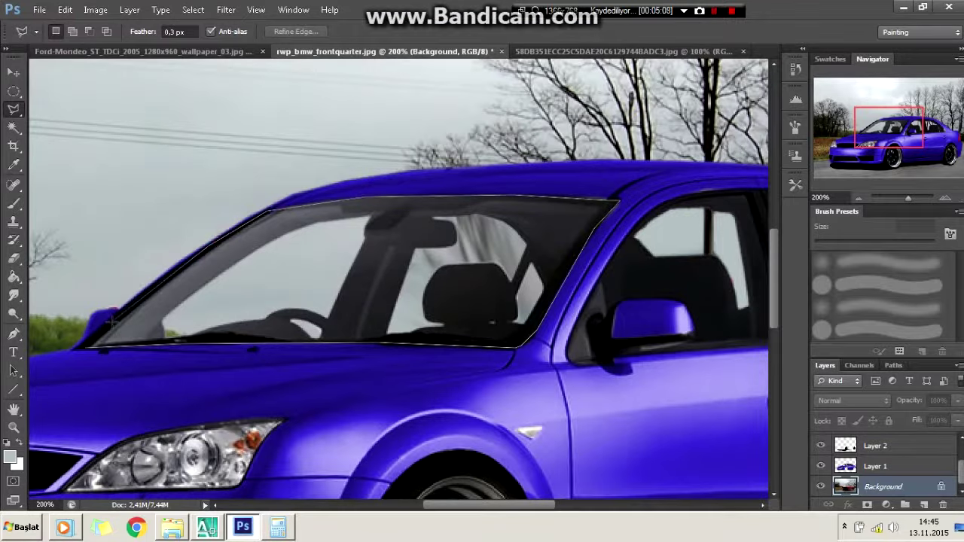
pyautogui.click(112, 320)
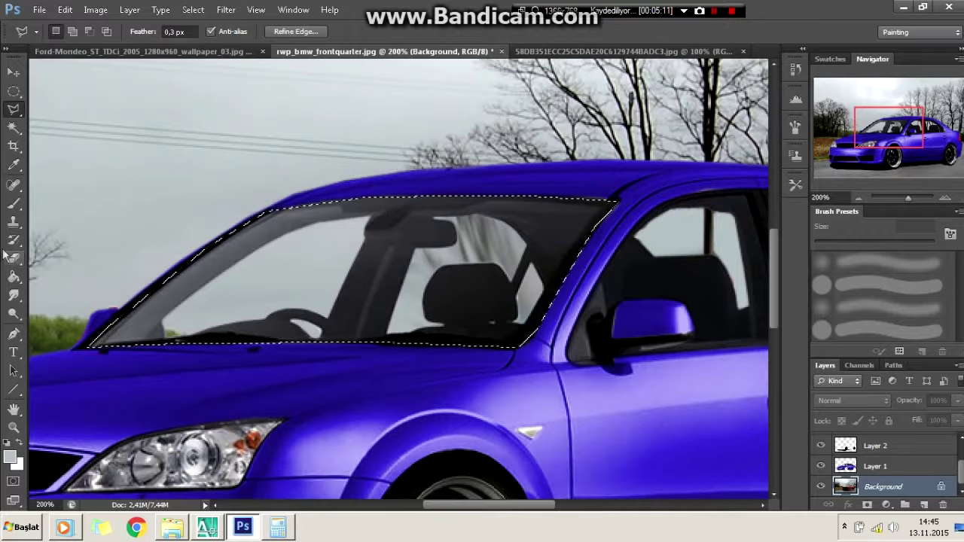
# Tint the windscreen with black paint at 82% brush opacity, then outline the right headlight
pyautogui.press('b')
pyautogui.click(71, 32)
pyautogui.click(295, 32)
pyautogui.moveTo(295, 47); pyautogui.dragTo(283, 53)
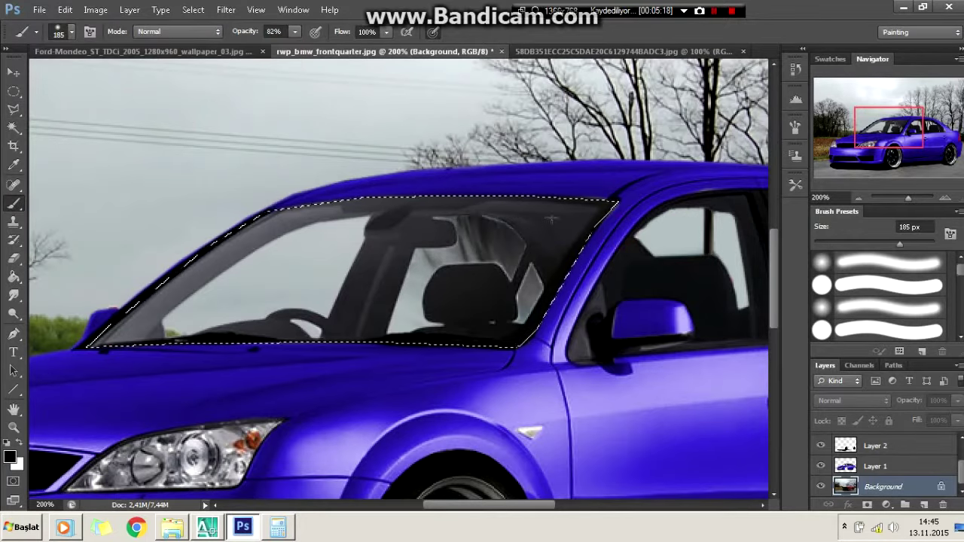
pyautogui.click(875, 466)
pyautogui.moveTo(587, 226); pyautogui.dragTo(316, 271)
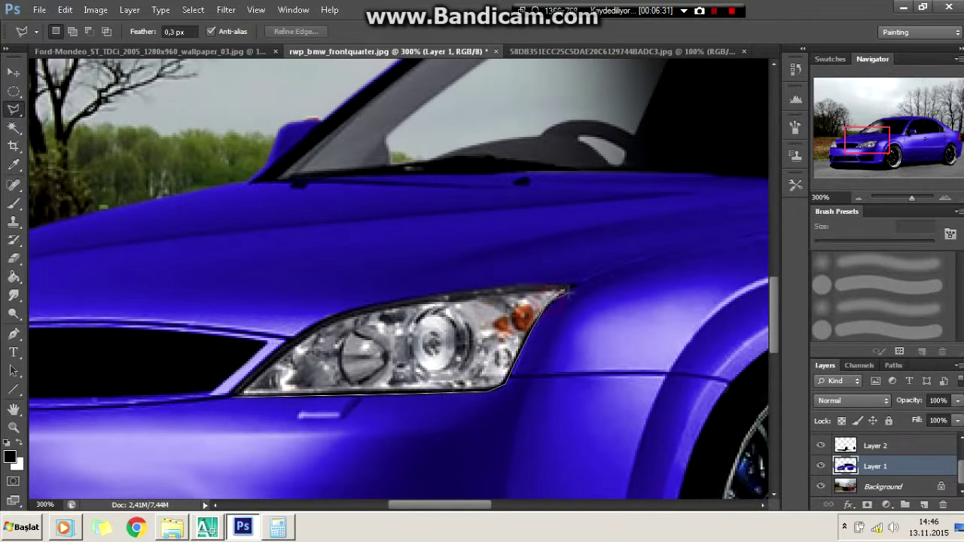
pyautogui.click(573, 286)
# Darken both headlights by dragging the Levels midtone slider left, then return to Layer 1
pyautogui.click(95, 9)
pyautogui.click(271, 48)
pyautogui.moveTo(753, 335); pyautogui.dragTo(793, 335)
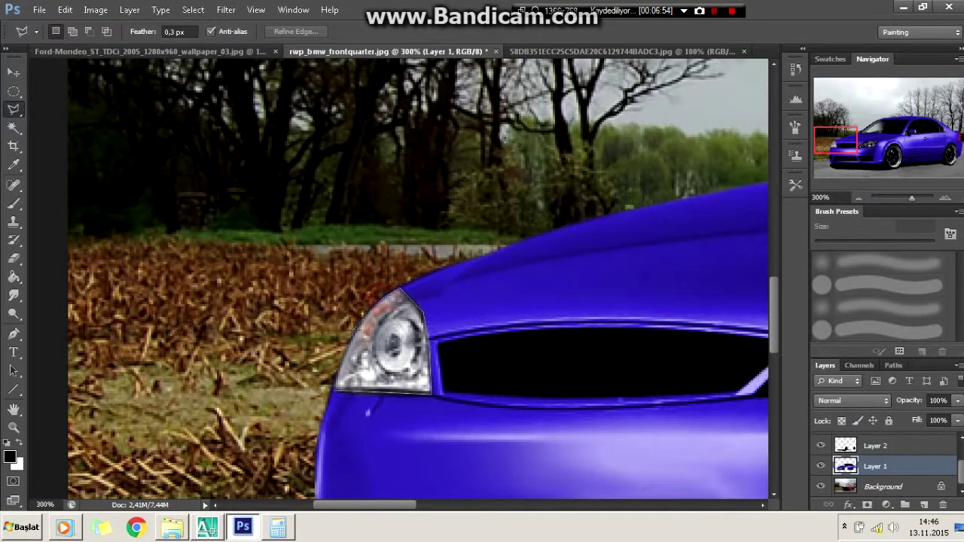
pyautogui.click(96, 9)
pyautogui.click(279, 53)
pyautogui.moveTo(744, 344); pyautogui.dragTo(801, 345)
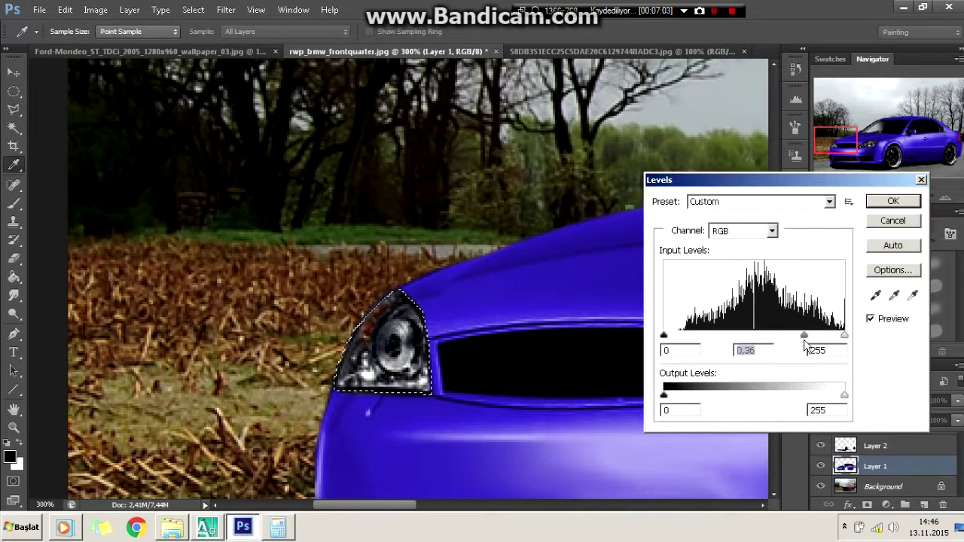
pyautogui.click(889, 198)
pyautogui.hotkey('ctrl', 'd')
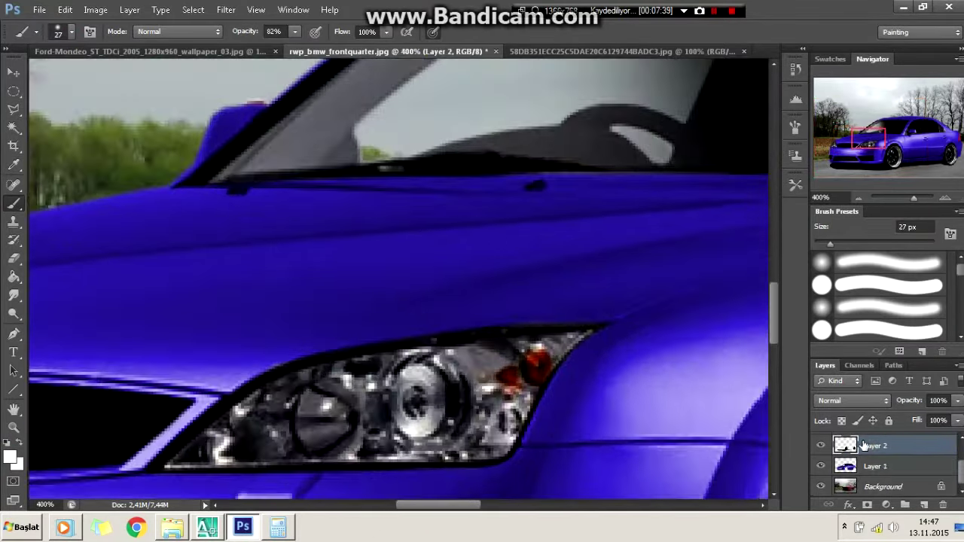
pyautogui.click(873, 466)
pyautogui.press('l')
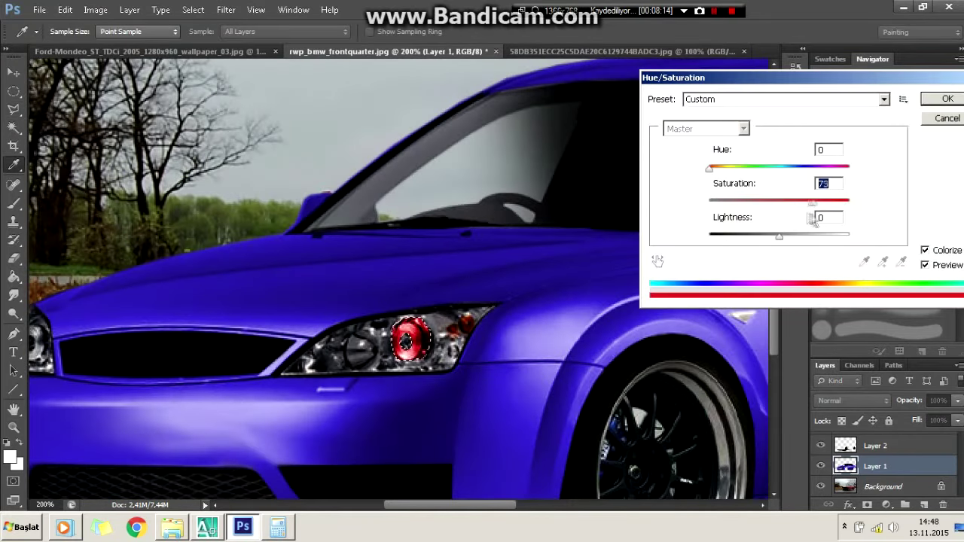
# Lower the red headlight ring's Hue/Saturation Lightness to about -26 and reset default colours
pyautogui.moveTo(779, 236); pyautogui.dragTo(761, 236)
pyautogui.click(945, 98)
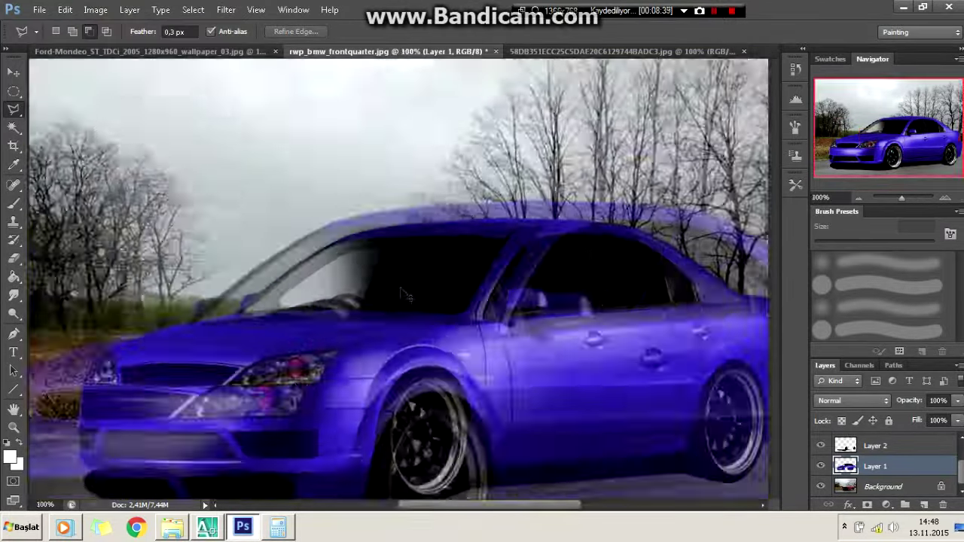
pyautogui.scroll(5, 404, 294)
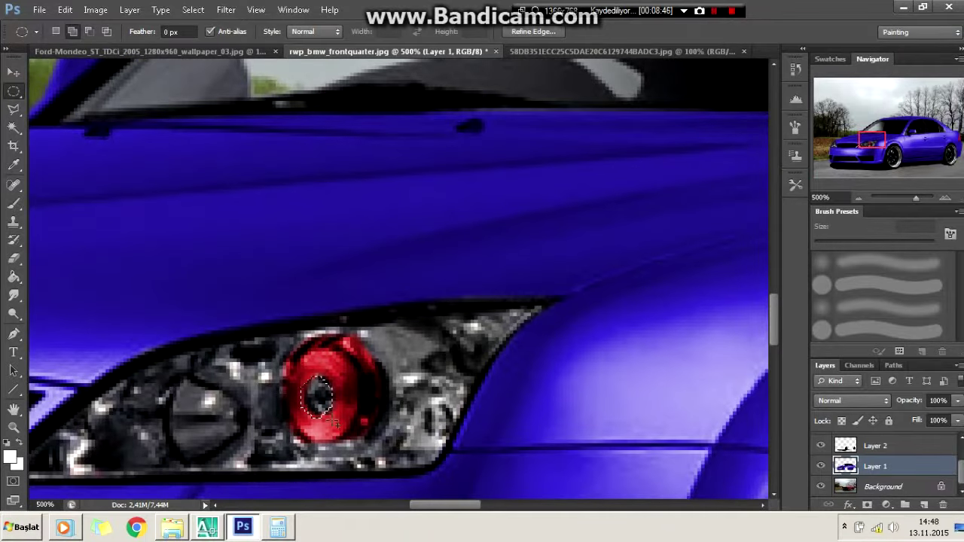
pyautogui.click(7, 443)
pyautogui.press('b')
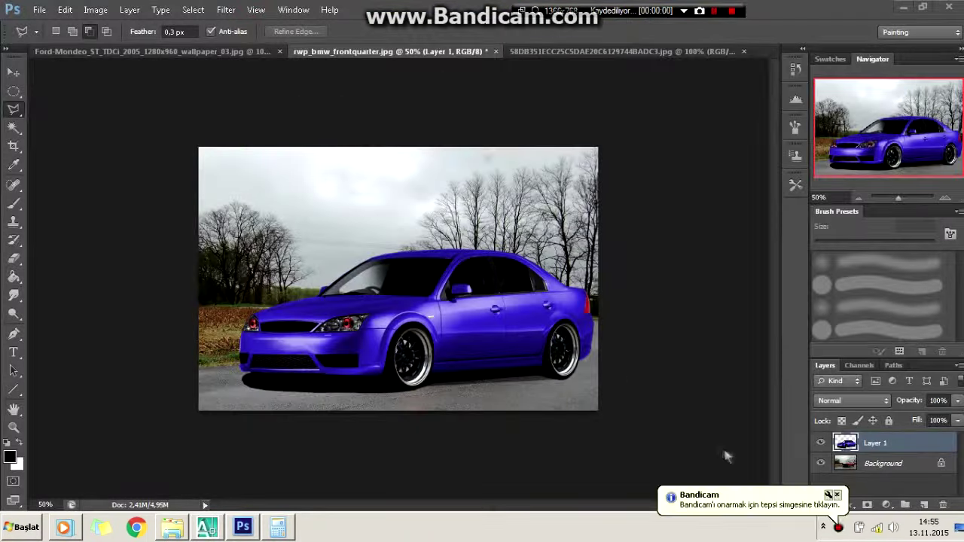
# Place a vertically flipped, faded copy of the car below it as a reflection and flatten the image
pyautogui.hotkey('ctrl', 'j')
pyautogui.hotkey('ctrl', 't')
pyautogui.rightClick(442, 254)
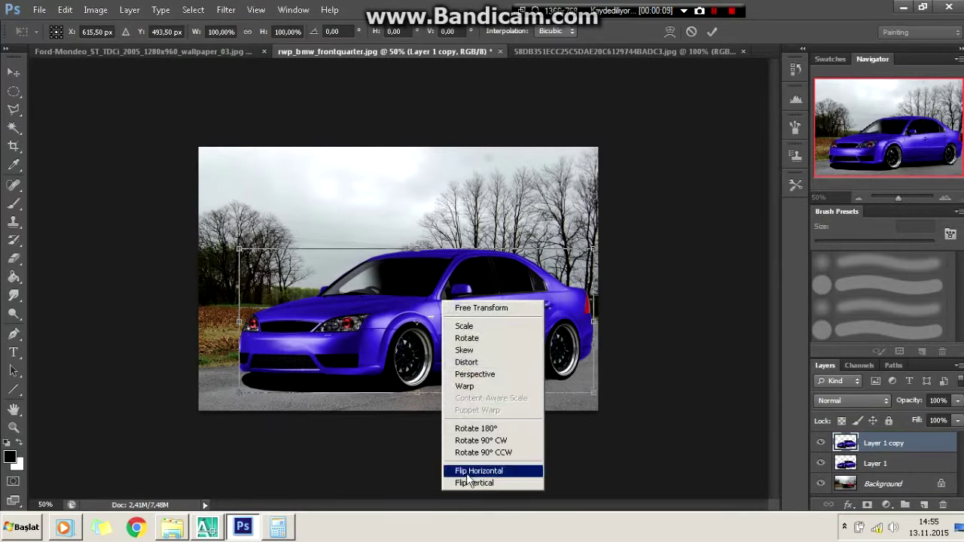
pyautogui.rightClick(470, 151)
pyautogui.click(506, 400)
pyautogui.moveTo(493, 297)
pyautogui.mouseDown()
pyautogui.moveTo(490, 429)
pyautogui.moveTo(647, 302)
pyautogui.moveTo(431, 418)
pyautogui.moveTo(646, 300)
pyautogui.moveTo(517, 429)
pyautogui.moveTo(602, 394)
pyautogui.mouseUp()
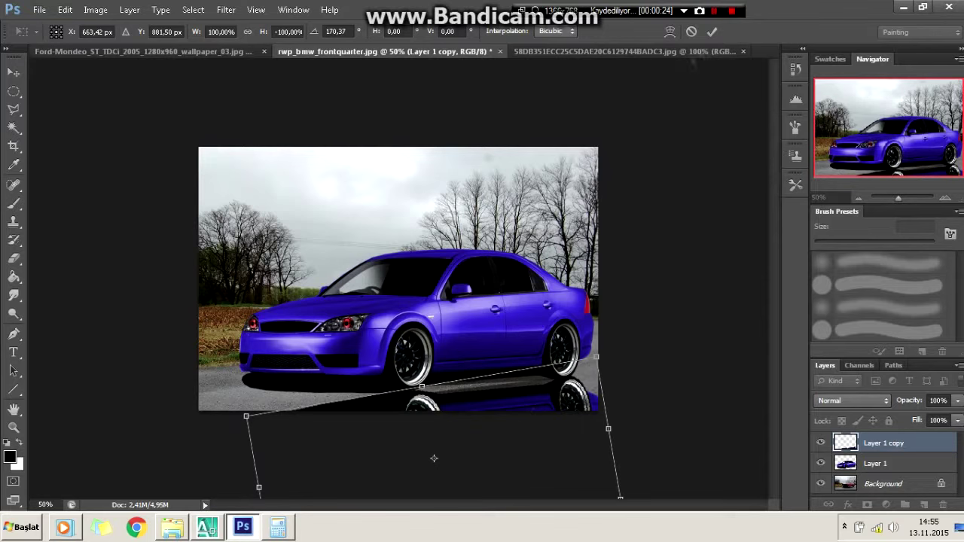
pyautogui.press('Return')
pyautogui.moveTo(957, 400); pyautogui.dragTo(914, 419)
pyautogui.rightClick(881, 443)
pyautogui.click(896, 302)
# Choose the Brush tool and browse the brush preset list
pyautogui.click(14, 203)
pyautogui.rightClick(348, 210)
pyautogui.scroll(-2, 533, 378)
pyautogui.scroll(-2, 532, 379)
pyautogui.scroll(-2, 532, 379)
pyautogui.scroll(-2, 533, 379)
pyautogui.scroll(2, 533, 379)
pyautogui.scroll(2, 528, 380)
pyautogui.scroll(2, 520, 381)
pyautogui.scroll(2, 506, 383)
pyautogui.scroll(-2, 506, 382)
pyautogui.scroll(-2, 520, 385)
pyautogui.scroll(-2, 535, 388)
pyautogui.scroll(-2, 551, 393)
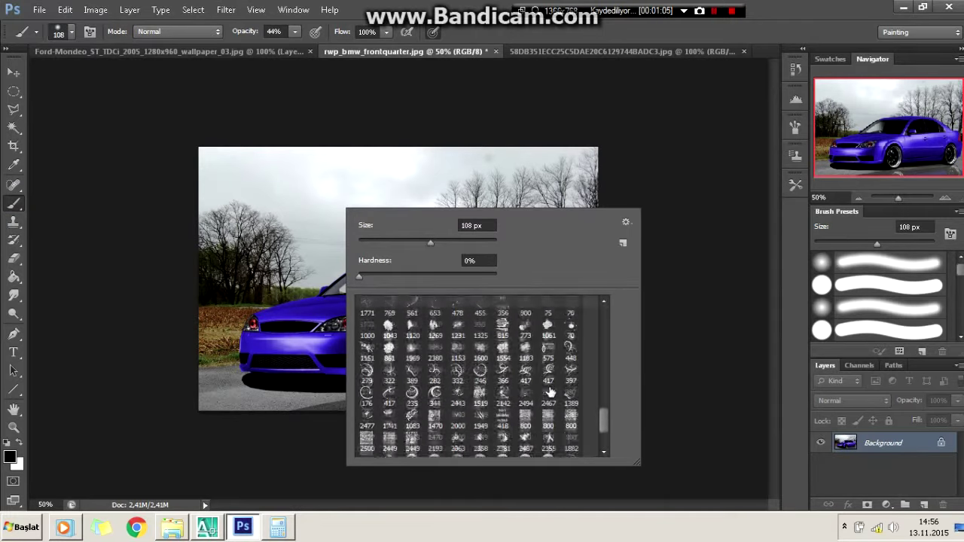
# Pick the 70 px rain brush with white foreground and paint rain over the scene
pyautogui.scroll(1, 551, 393)
pyautogui.doubleClick(566, 327)
pyautogui.click(10, 456)
pyautogui.press('Return')
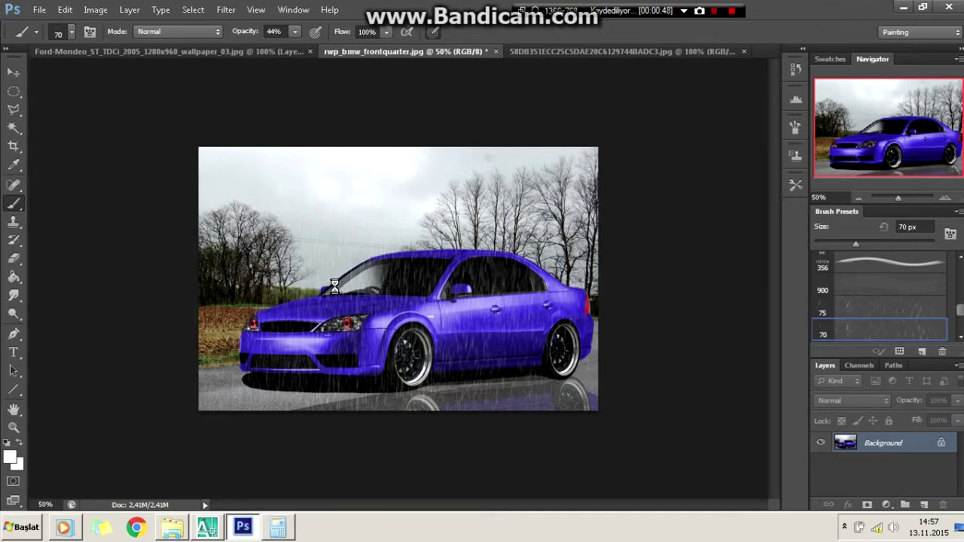
# Raise the image contrast with Brightness/Contrast, then zoom in to inspect the car
pyautogui.click(95, 9)
pyautogui.click(290, 30)
pyautogui.moveTo(765, 143); pyautogui.dragTo(811, 153)
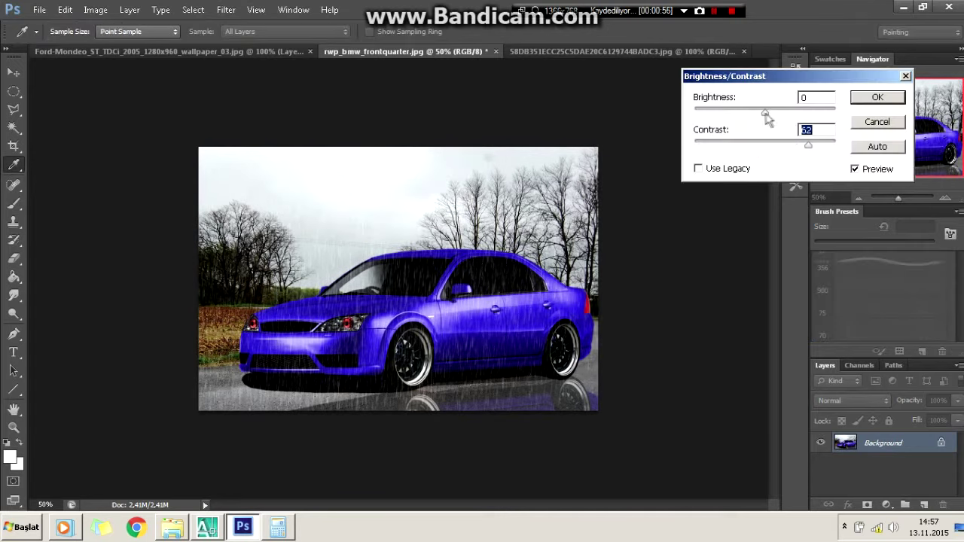
pyautogui.press('Return')
pyautogui.press('b')
pyautogui.hotkey('ctrl', '+')
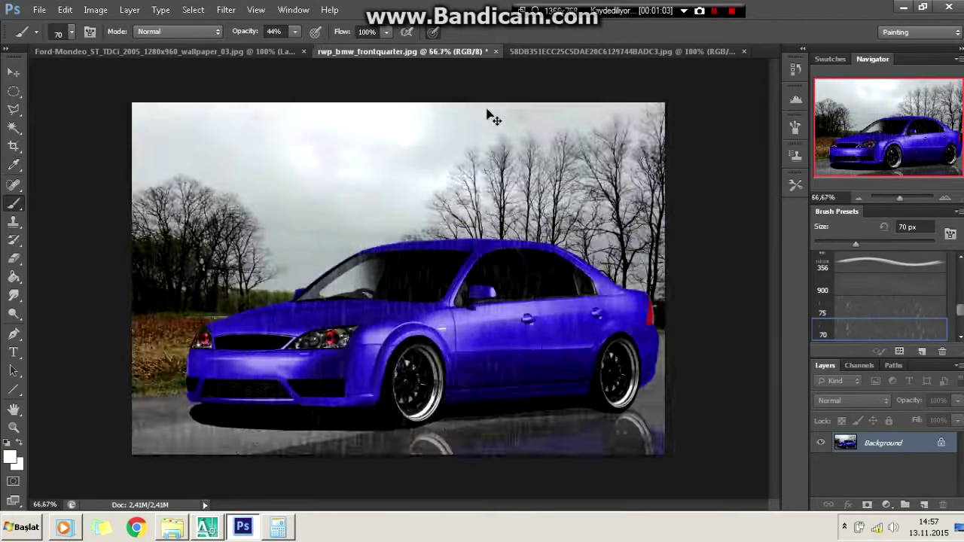
pyautogui.hotkey('ctrl', '+')
pyautogui.hotkey('ctrl', '+')
pyautogui.scroll(5, 399, 279)
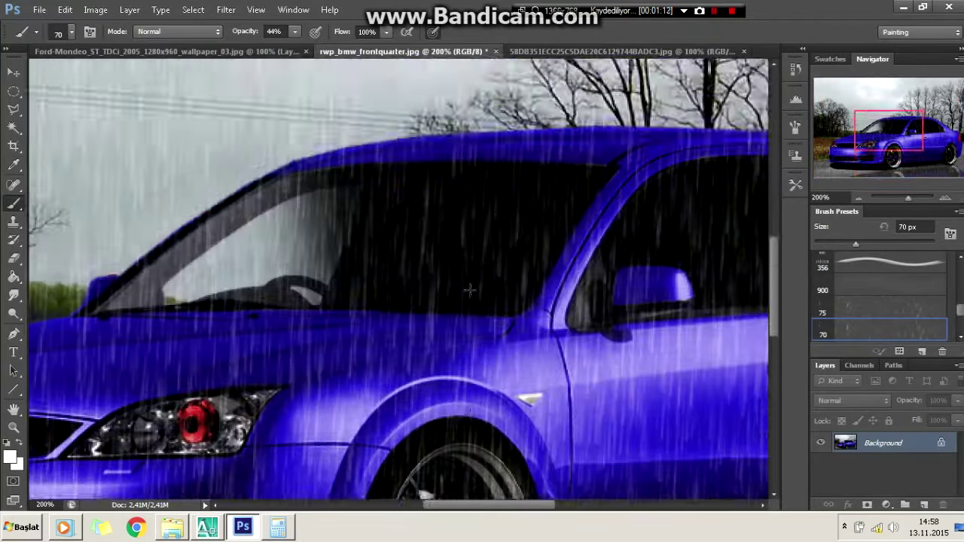
pyautogui.scroll(-5, 399, 278)
pyautogui.scroll(-1, 399, 279)
pyautogui.hotkey('ctrl', '-')
pyautogui.hotkey('ctrl', '-')
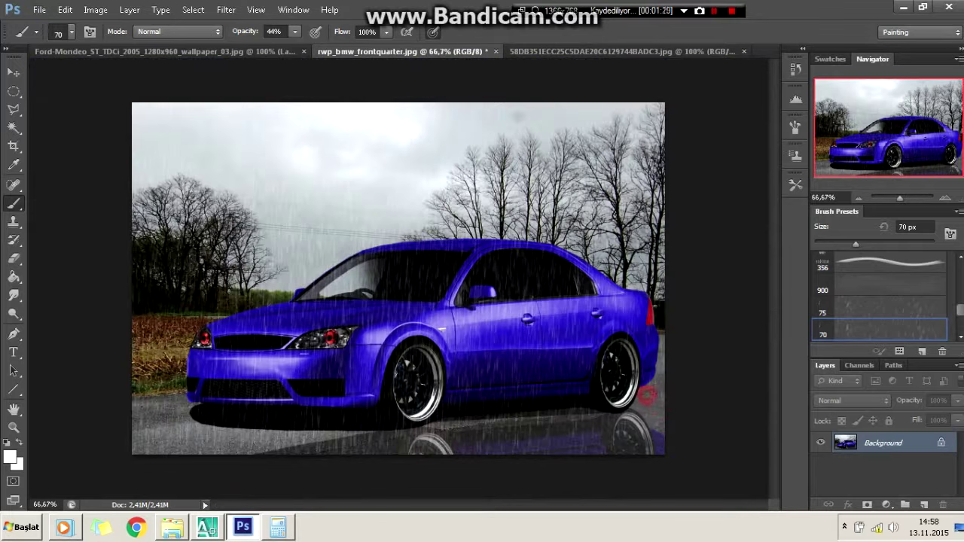
# Switch the brush to a soft round preset at 1 px size
pyautogui.click(71, 33)
pyautogui.moveTo(267, 248); pyautogui.dragTo(267, 147)
pyautogui.doubleClick(28, 140)
pyautogui.click(71, 32)
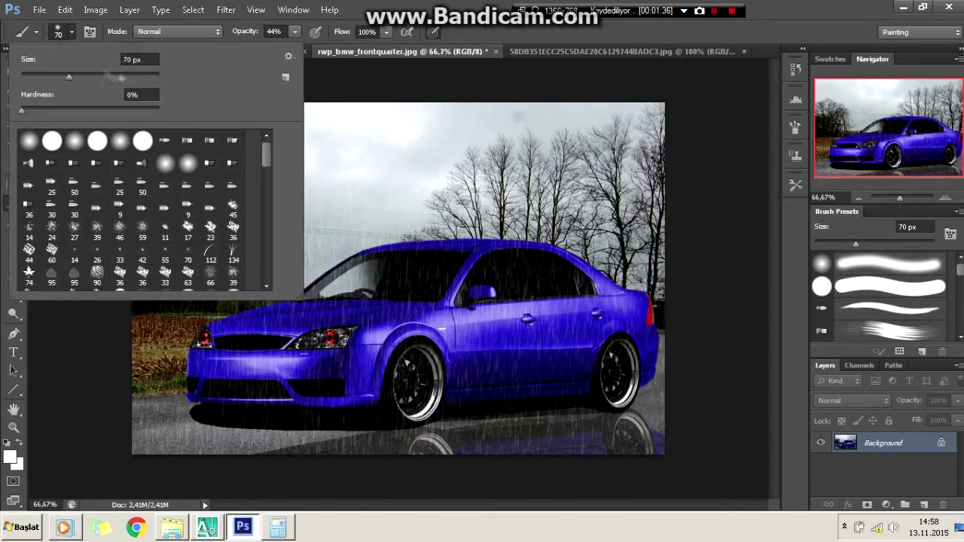
pyautogui.write('1')
pyautogui.press('Return')
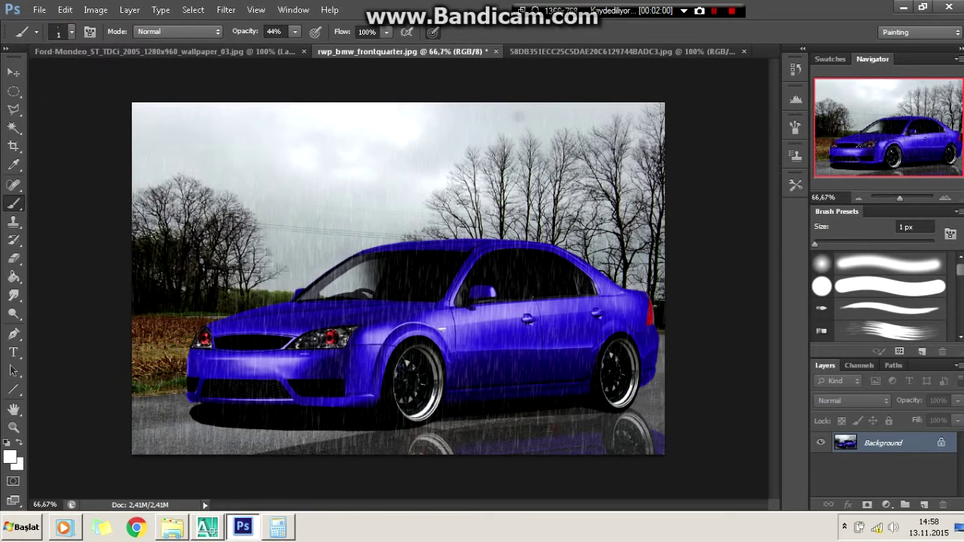
# Draw a small flat elliptical selection on the road under the car
pyautogui.press('m')
pyautogui.hotkey('ctrl', '+')
pyautogui.hotkey('ctrl', '+')
pyautogui.scroll(-5, 399, 278)
pyautogui.moveTo(490, 397); pyautogui.dragTo(521, 406)
# Set up a stroke outline for the ellipse selection from its context menu
pyautogui.rightClick(528, 404)
pyautogui.click(576, 357)
pyautogui.click(566, 134)
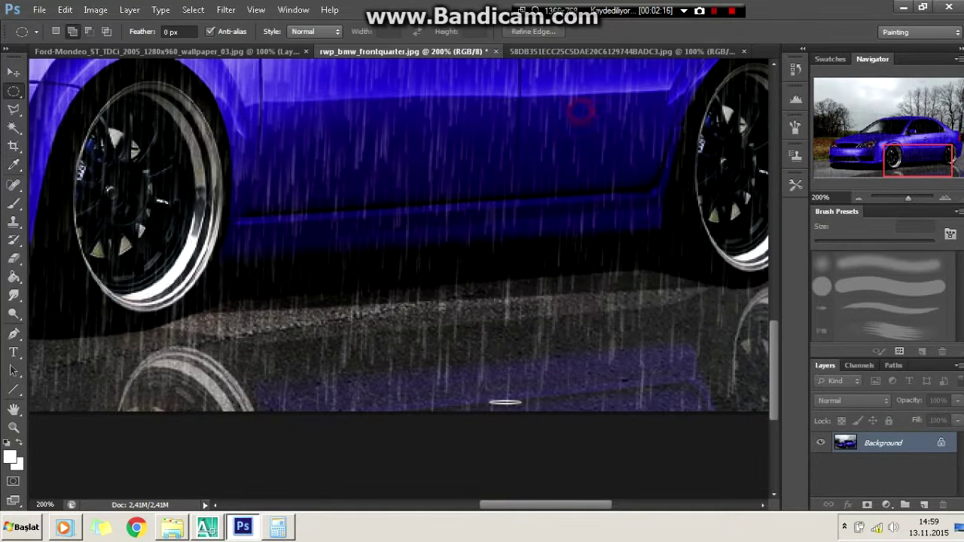
pyautogui.rightClick(518, 385)
pyautogui.click(542, 346)
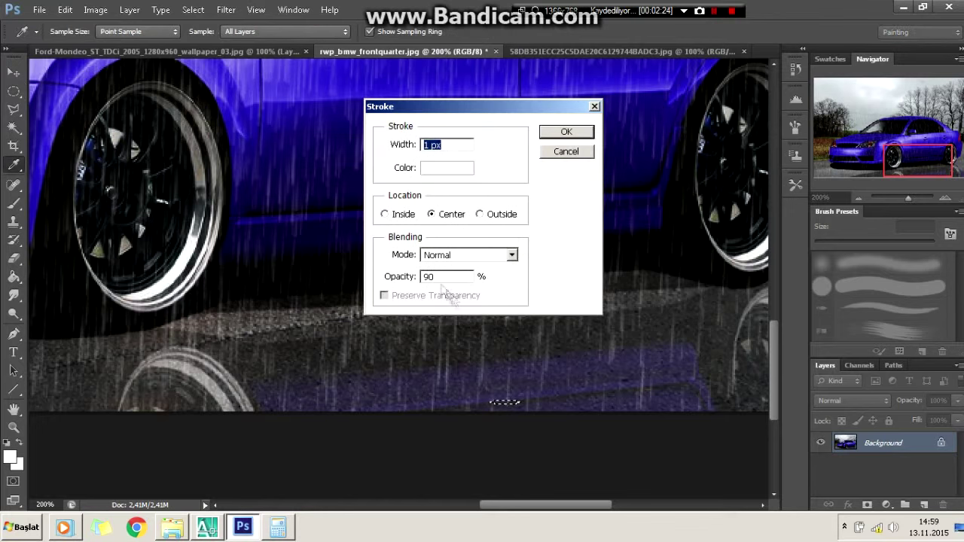
pyautogui.press('Return')
pyautogui.rightClick(571, 386)
pyautogui.click(604, 385)
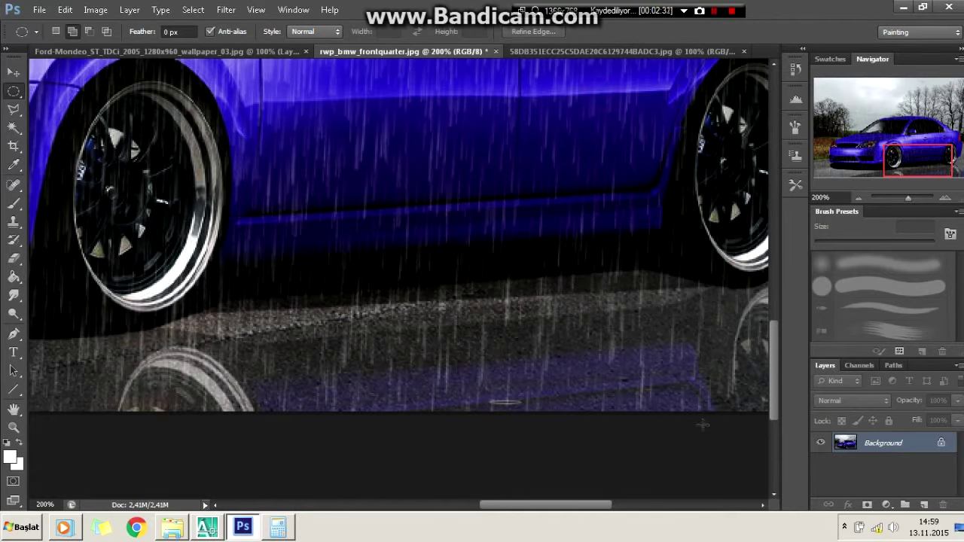
# Add a new layer and stroke the ellipse with a 1 px white ripple outline
pyautogui.click(905, 504)
pyautogui.rightClick(522, 405)
pyautogui.click(546, 369)
pyautogui.press('Return')
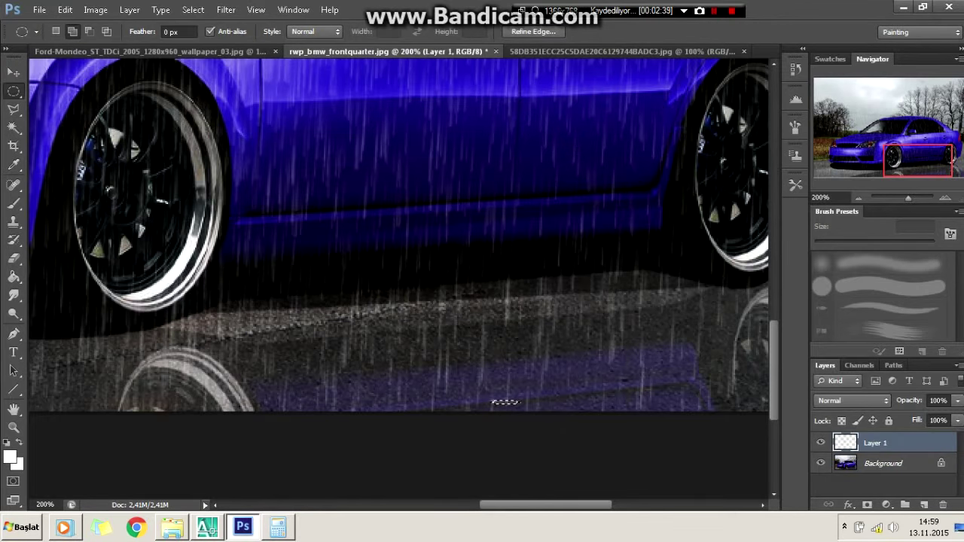
# Duplicate the ripple layer several times and scatter the copies across the road
pyautogui.hotkey('ctrl', 'j')
pyautogui.press('v')
pyautogui.moveTo(513, 378); pyautogui.dragTo(425, 357)
pyautogui.hotkey('ctrl', 'j')
pyautogui.hotkey('ctrl', 'j')
pyautogui.moveTo(313, 380)
pyautogui.mouseDown()
pyautogui.moveTo(333, 349)
pyautogui.moveTo(404, 354)
pyautogui.mouseUp()
pyautogui.hotkey('ctrl', 'j')
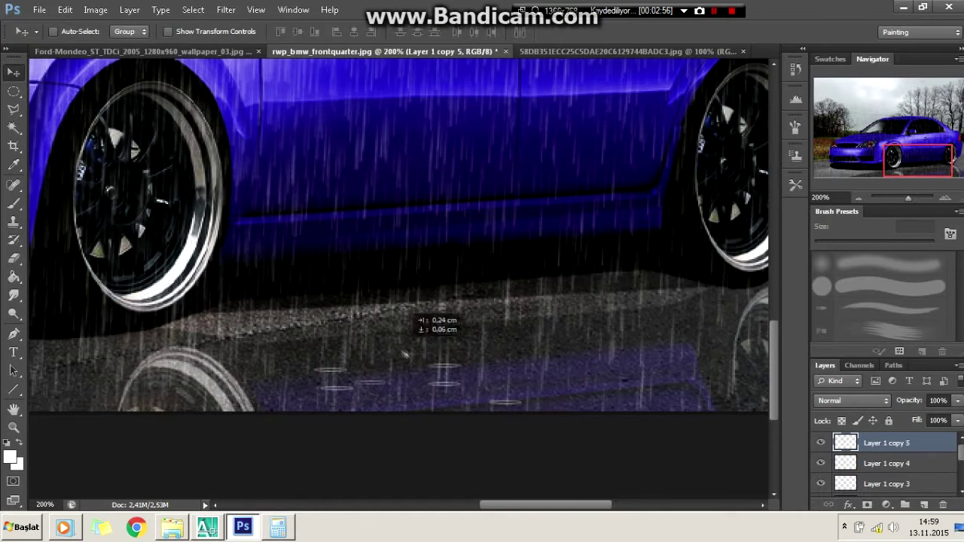
pyautogui.moveTo(625, 363); pyautogui.dragTo(677, 382)
pyautogui.hotkey('ctrl', 'j')
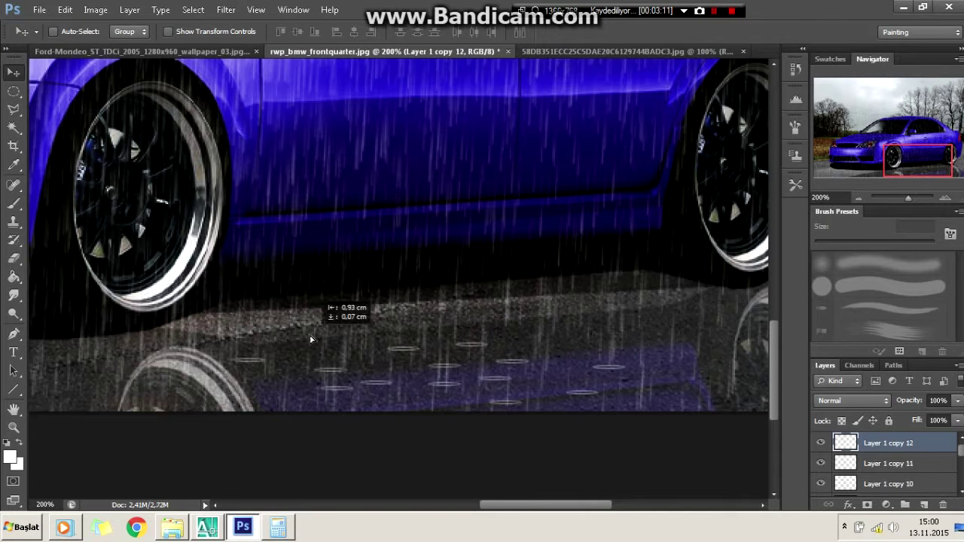